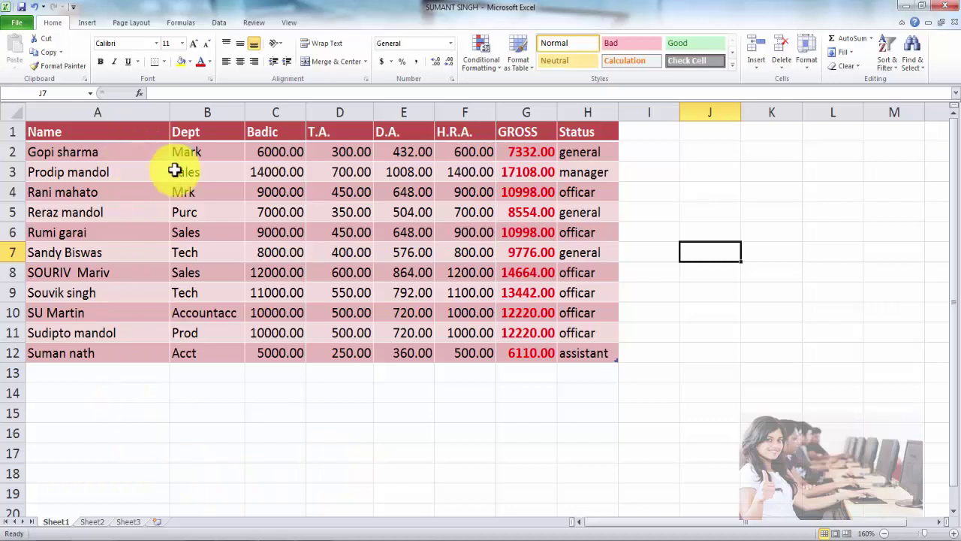
Correct the C1 column heading from Badic to Basic.
{"action": "left_click", "coordinate": [270, 133]}
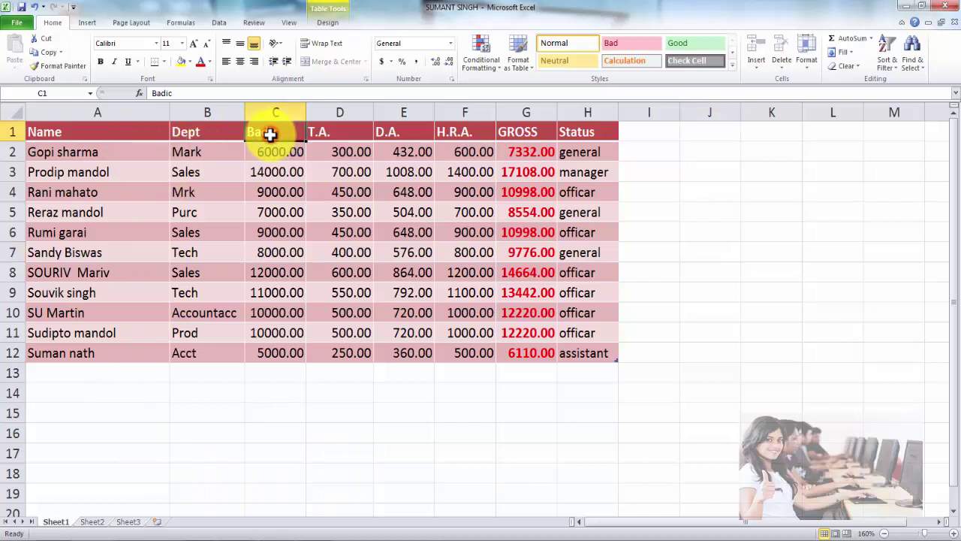
{"action": "type", "text": "Bas"}
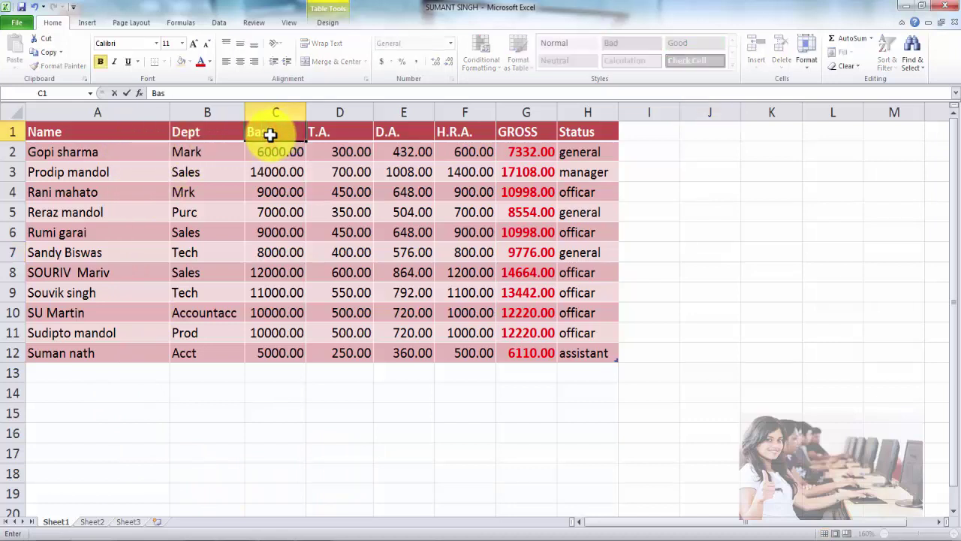
{"action": "left_click", "coordinate": [342, 129]}
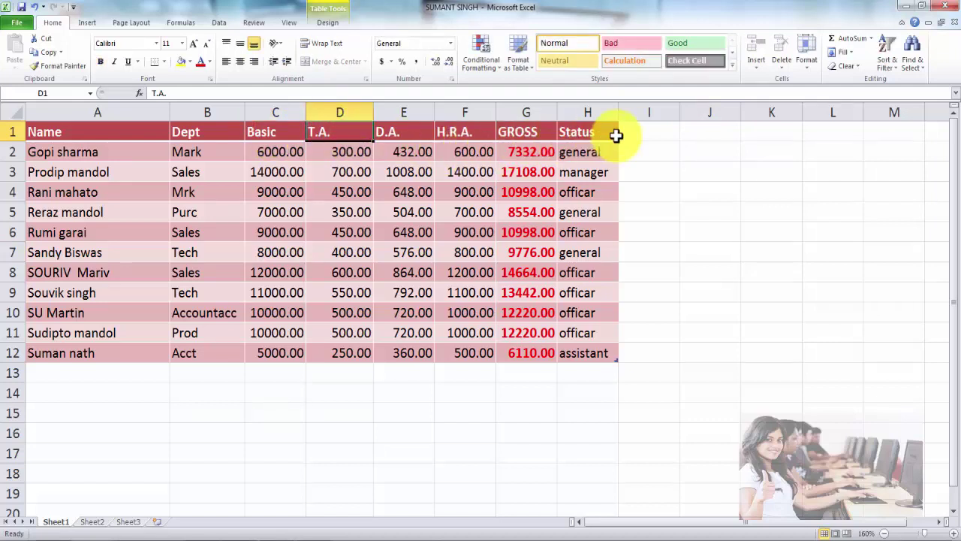
Select the salary table range, then show the Data tab's filtering tools.
{"action": "left_click", "coordinate": [612, 135]}
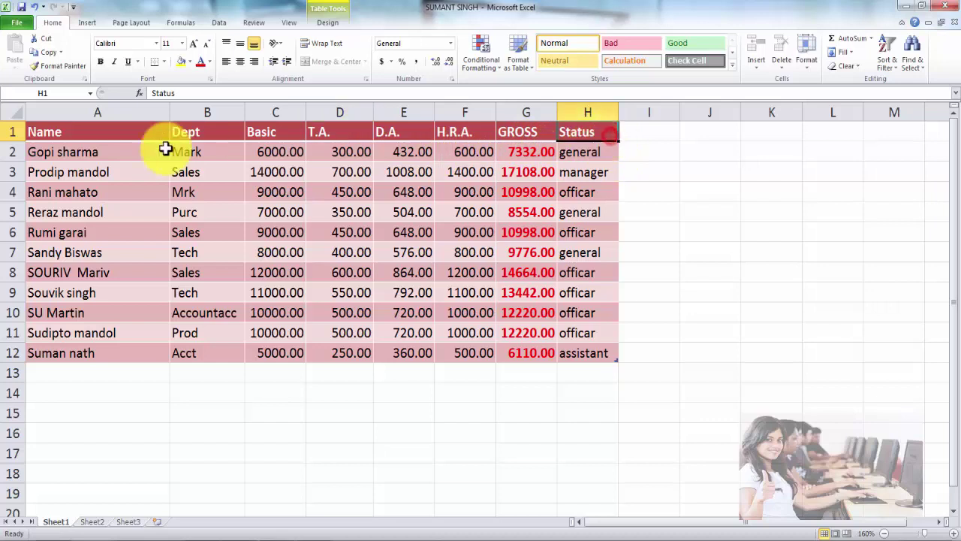
{"action": "mouse_move", "coordinate": [97, 133]}
{"action": "left_mouse_down"}
{"action": "mouse_move", "coordinate": [461, 134]}
{"action": "mouse_move", "coordinate": [601, 354]}
{"action": "left_mouse_up"}
{"action": "left_click", "coordinate": [681, 316]}
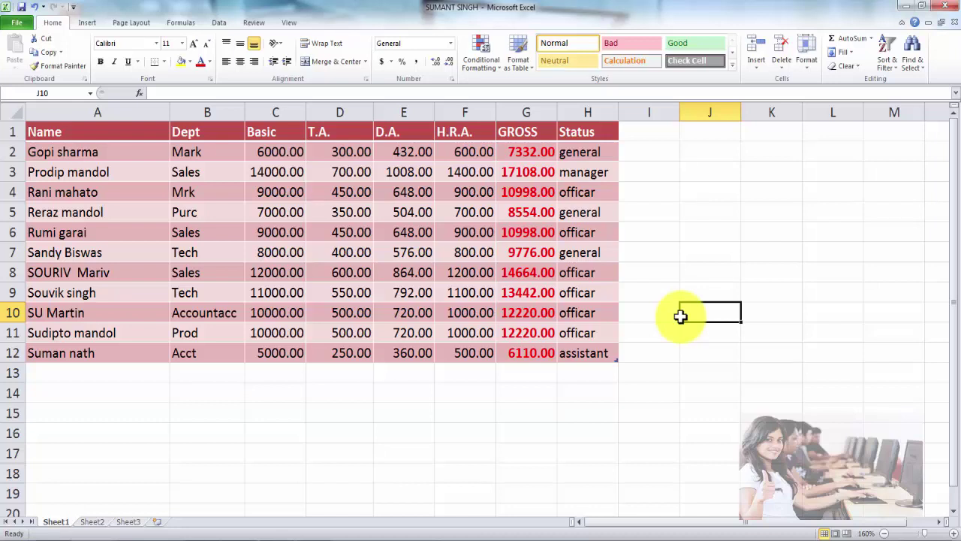
{"action": "left_click", "coordinate": [219, 24]}
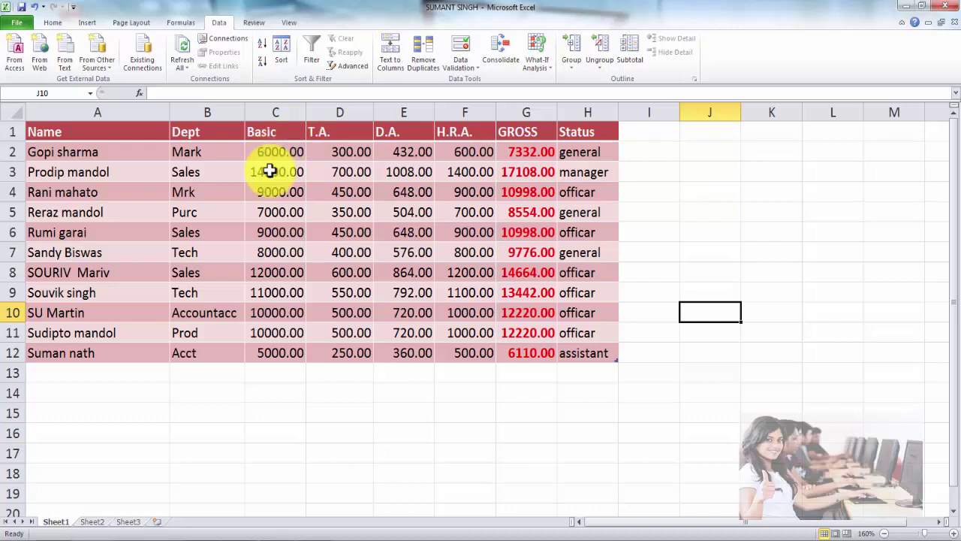
Copy the header row A1:H1 (Name through Status) and paste it at A14.
{"action": "key", "text": "alt+d"}
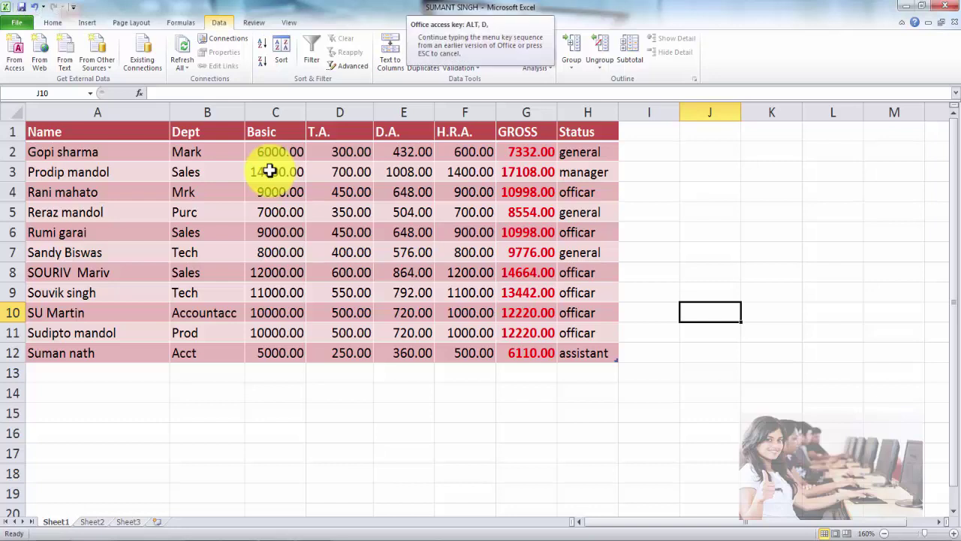
{"action": "key", "text": "Escape"}
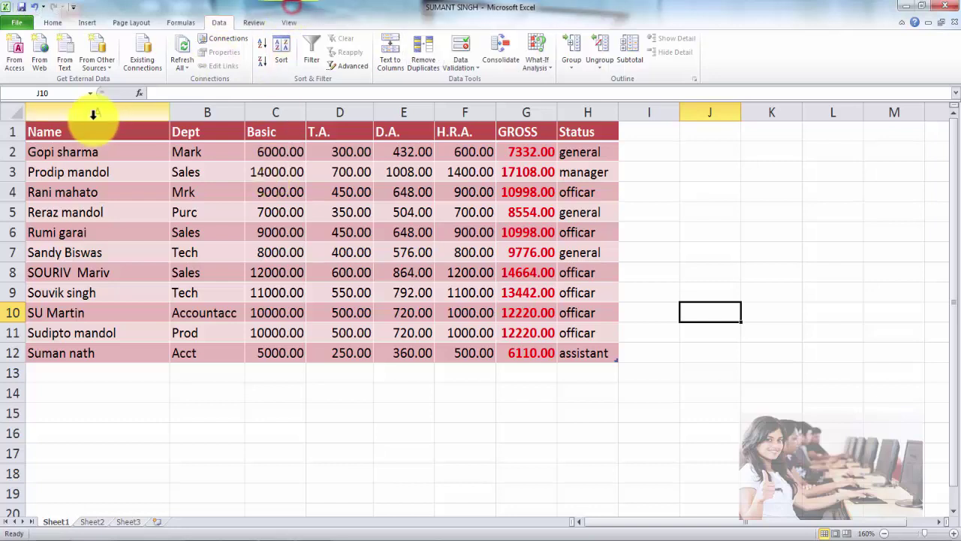
{"action": "left_click_drag", "start_coordinate": [78, 132], "coordinate": [575, 133]}
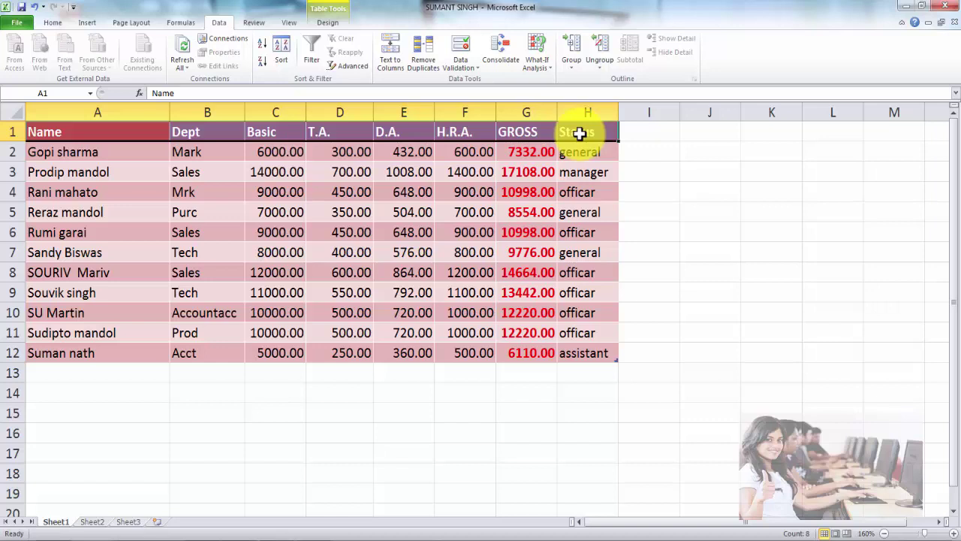
{"action": "key", "text": "ctrl+c"}
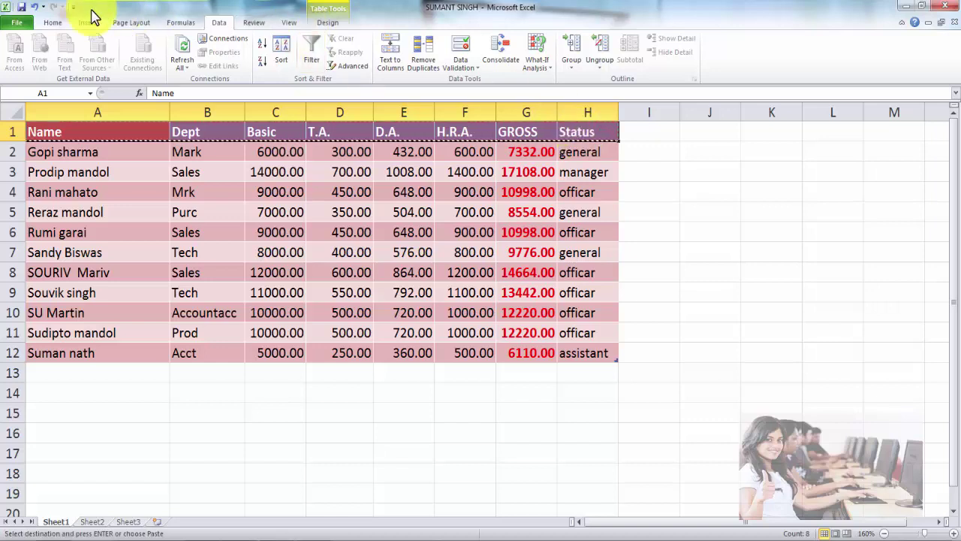
{"action": "left_click", "coordinate": [54, 23]}
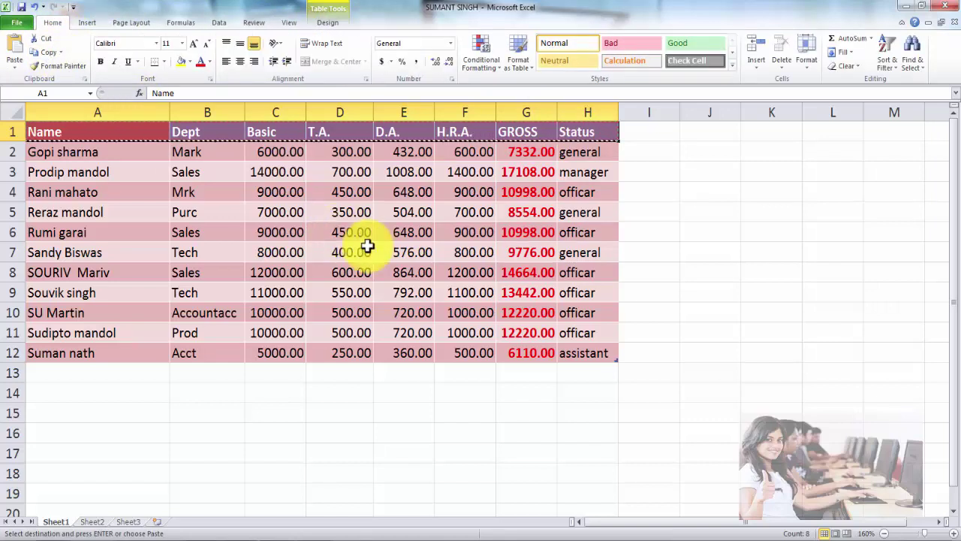
{"action": "left_click", "coordinate": [60, 391]}
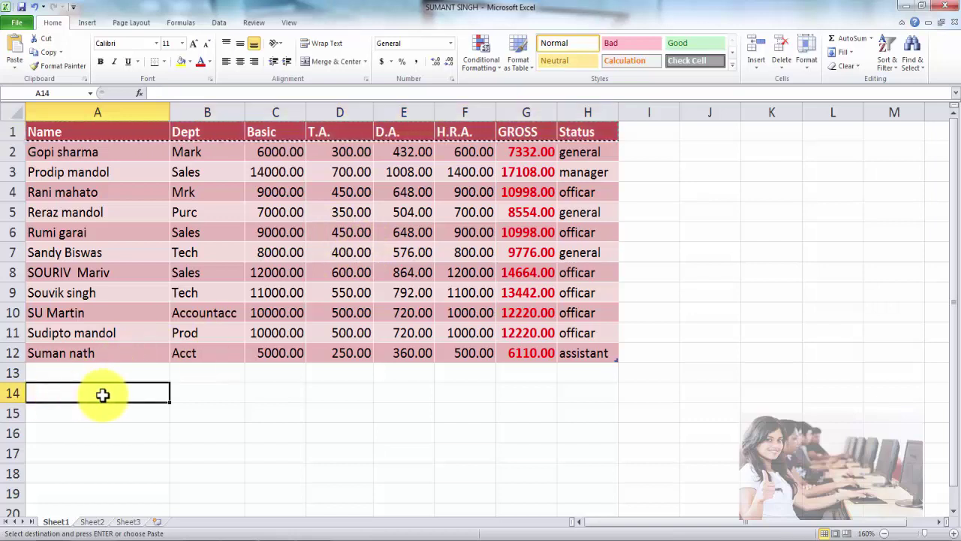
{"action": "key", "text": "ctrl+v"}
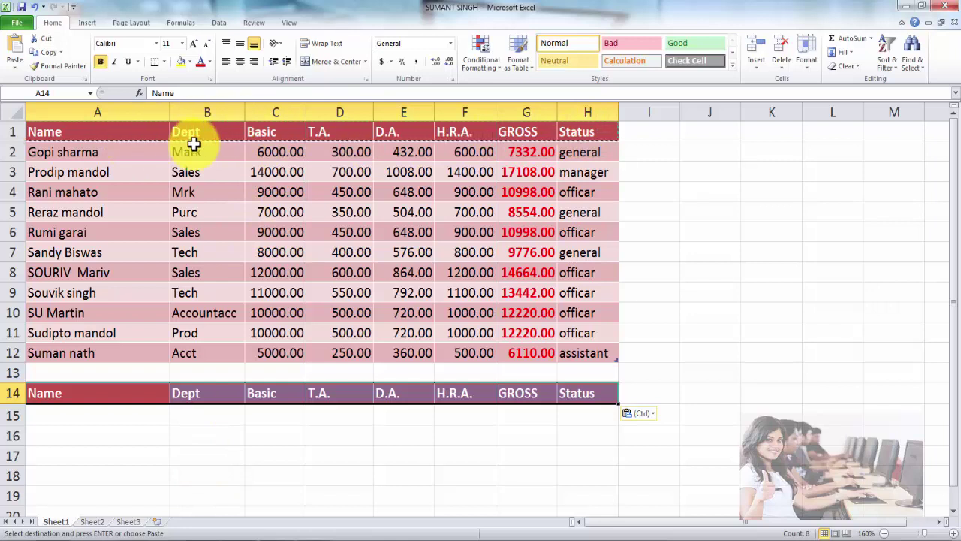
{"action": "key", "text": "Escape"}
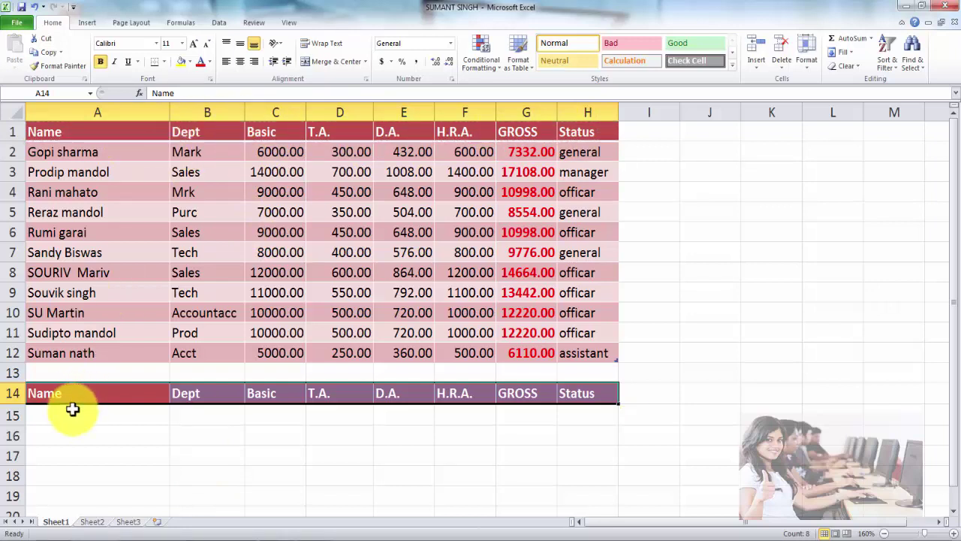
{"action": "left_click", "coordinate": [73, 409]}
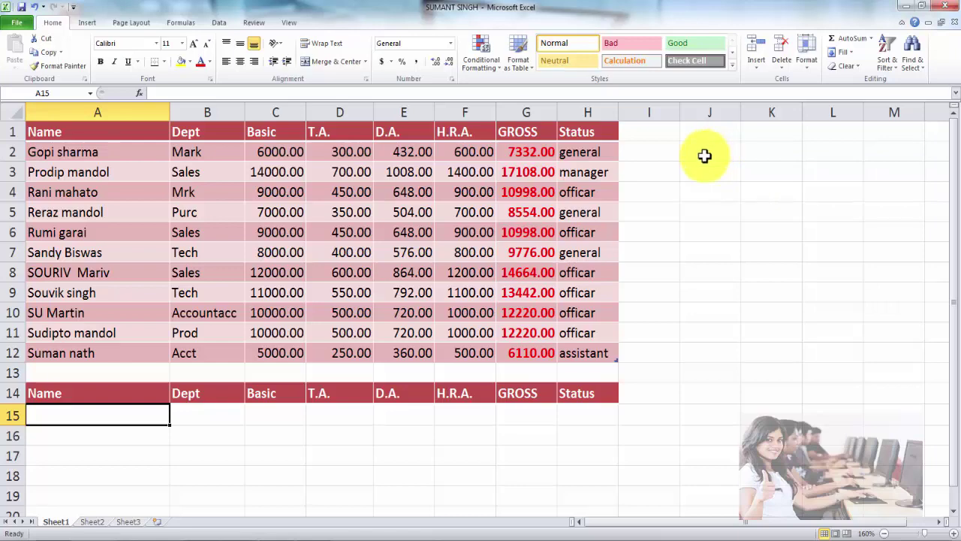
{"action": "left_click", "coordinate": [705, 156]}
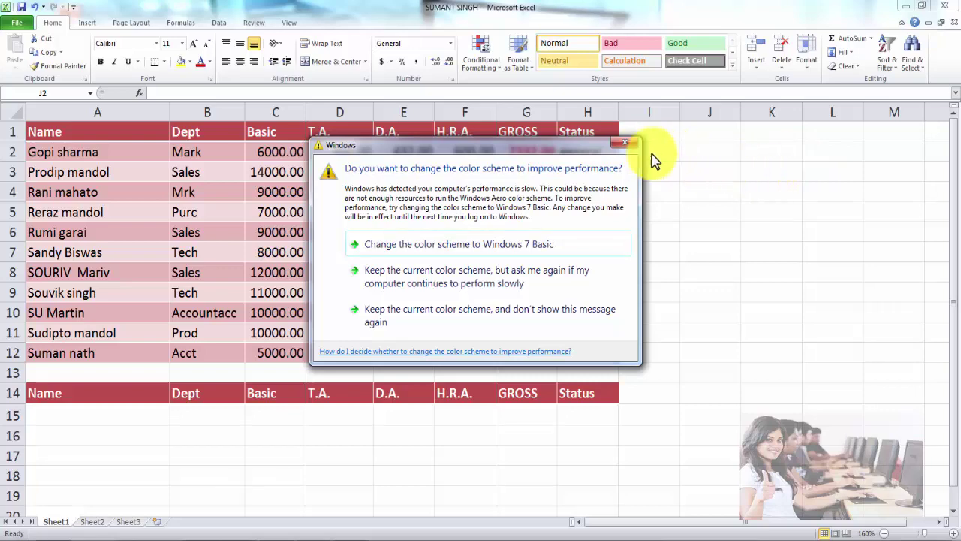
{"action": "left_click", "coordinate": [626, 143]}
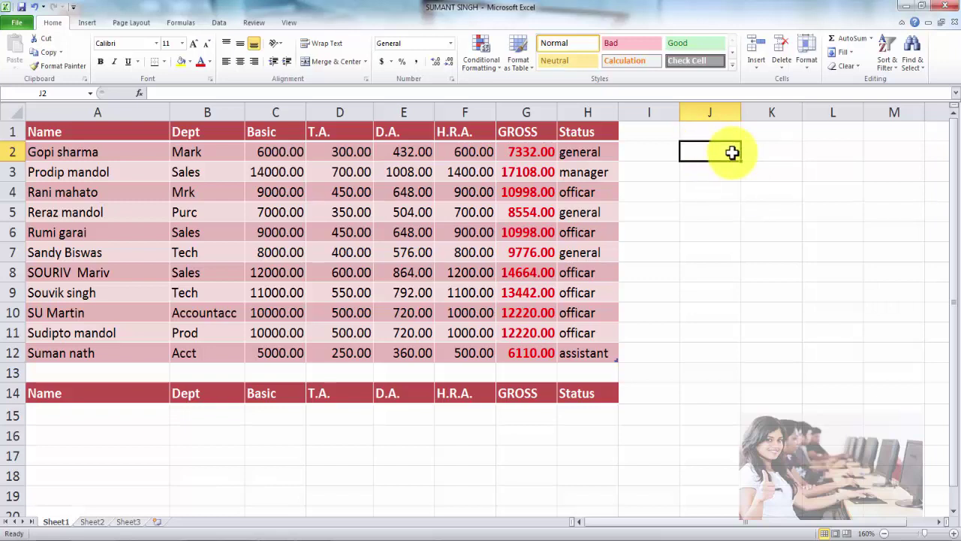
Enter the criteria heading Basic in J2 and the condition >10000 in J3.
{"action": "type", "text": "Basu"}
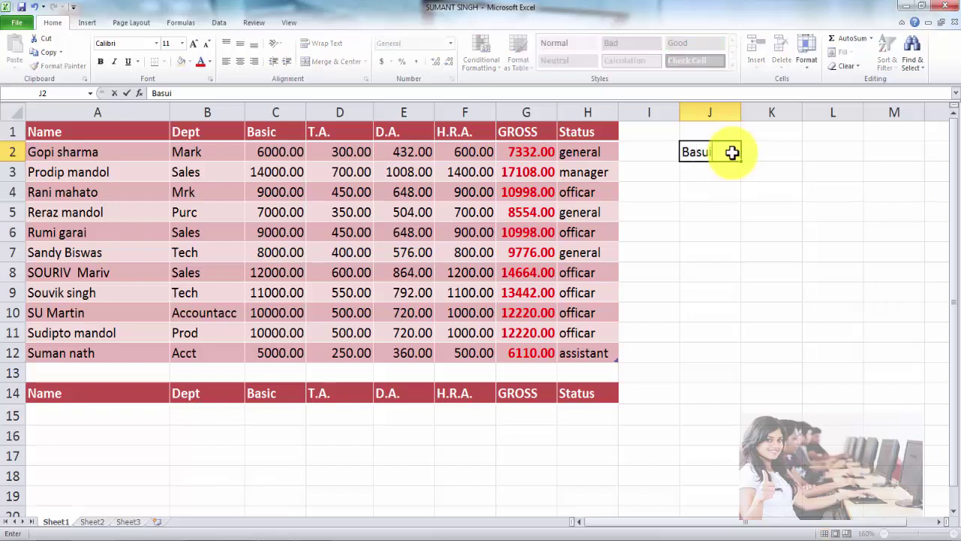
{"action": "type", "text": "i"}
{"action": "key", "text": "BackSpace"}
{"action": "key", "text": "BackSpace"}
{"action": "type", "text": "i"}
{"action": "type", "text": "c"}
{"action": "key", "text": "Return"}
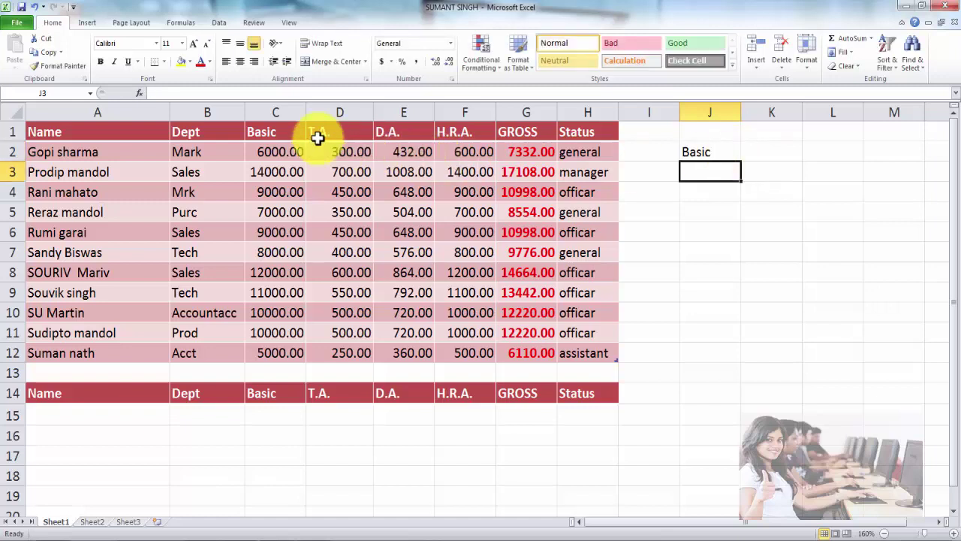
{"action": "left_click", "coordinate": [296, 132]}
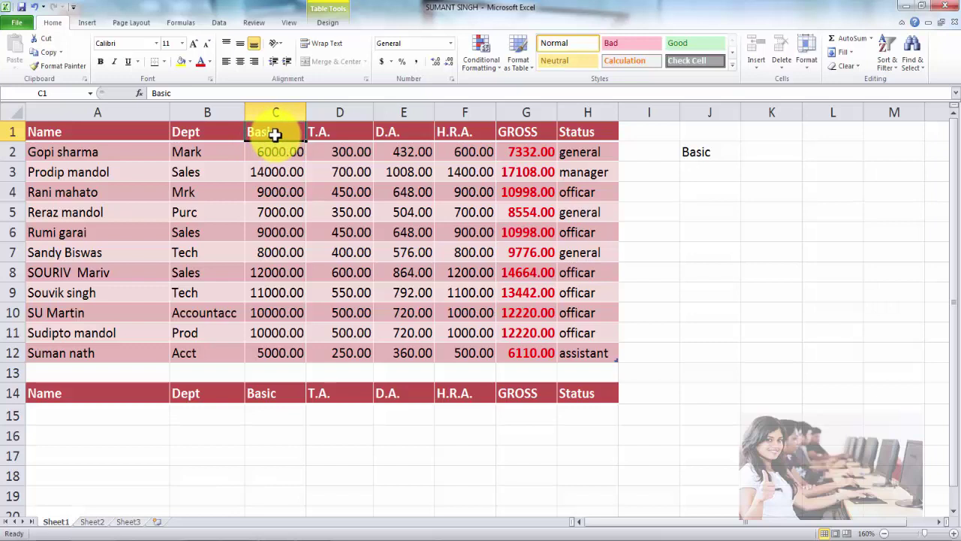
{"action": "left_click", "coordinate": [709, 152]}
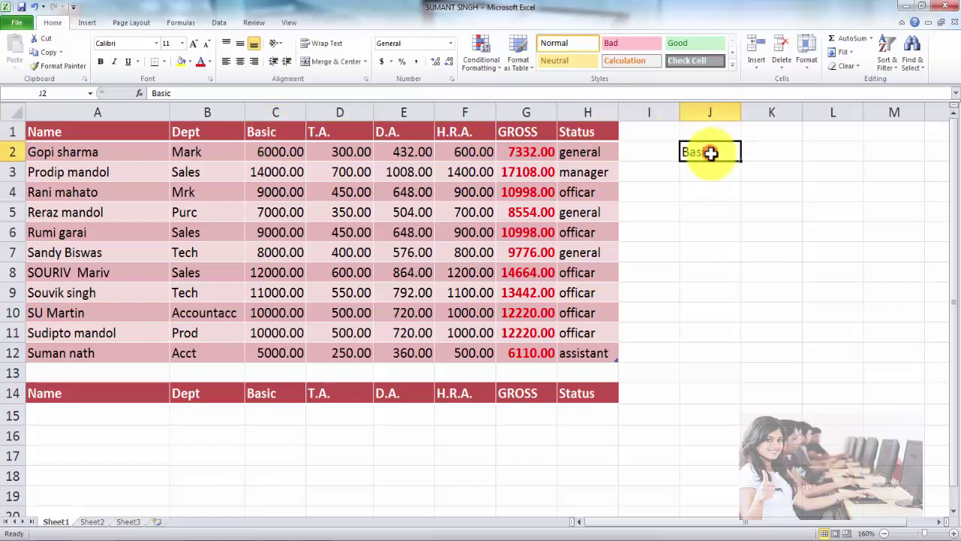
{"action": "left_click", "coordinate": [710, 175]}
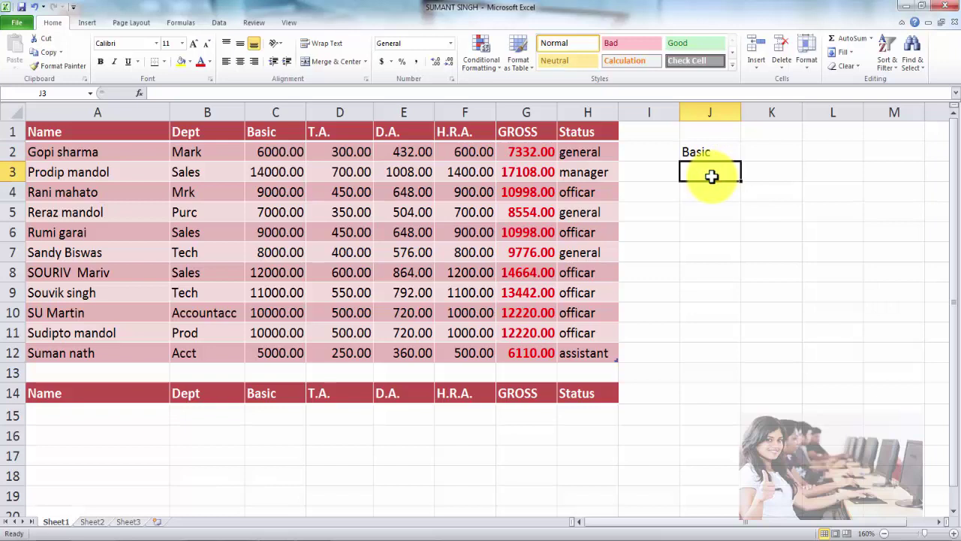
{"action": "type", "text": ">1000"}
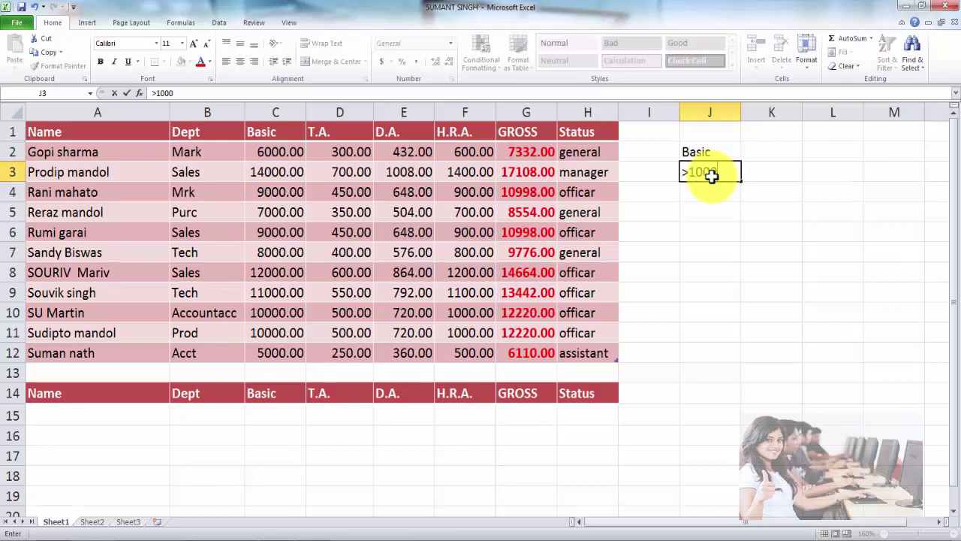
{"action": "type", "text": "0"}
{"action": "left_click", "coordinate": [722, 194]}
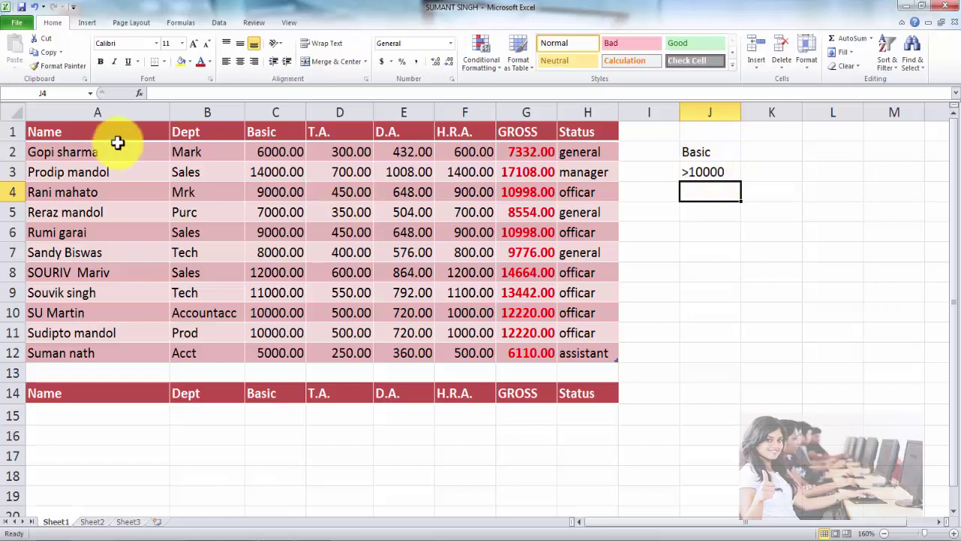
Select the table A1:H12 as the list range and open Advanced Filter.
{"action": "left_click_drag", "start_coordinate": [101, 133], "coordinate": [595, 231]}
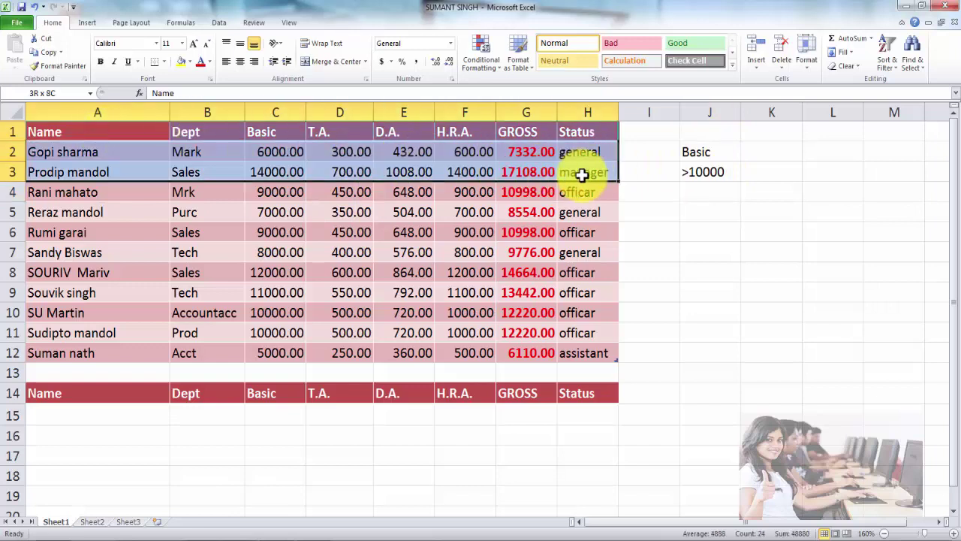
{"action": "left_click_drag", "start_coordinate": [595, 231], "coordinate": [593, 352]}
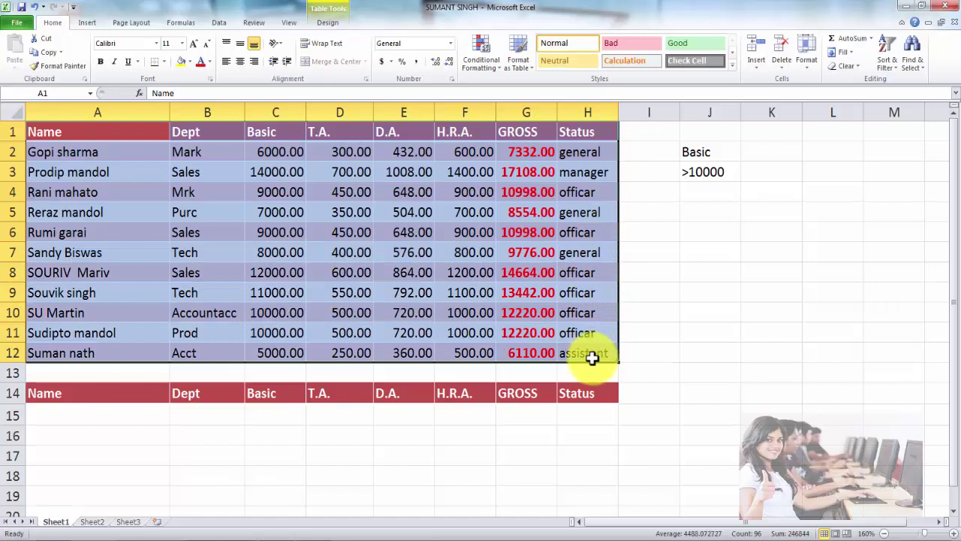
{"action": "left_click", "coordinate": [218, 24]}
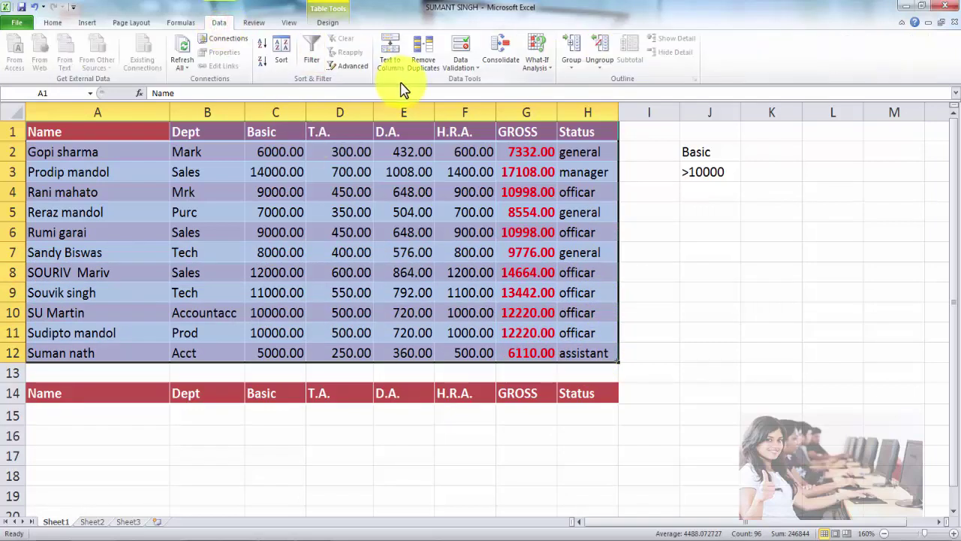
{"action": "left_click", "coordinate": [348, 66]}
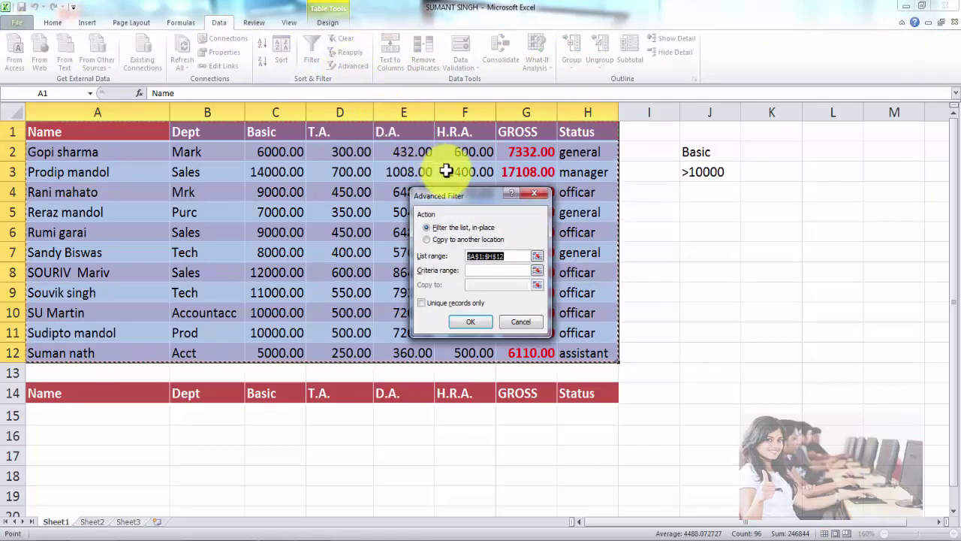
{"action": "left_click_drag", "start_coordinate": [480, 197], "coordinate": [457, 149]}
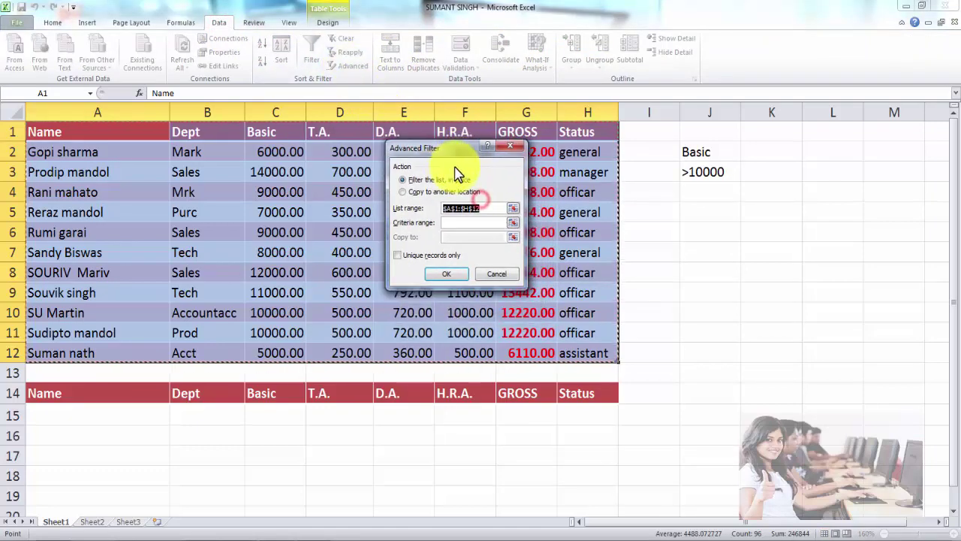
Copy matches to another location with criteria J2:J3 and destination A14:H14.
{"action": "left_click", "coordinate": [403, 192]}
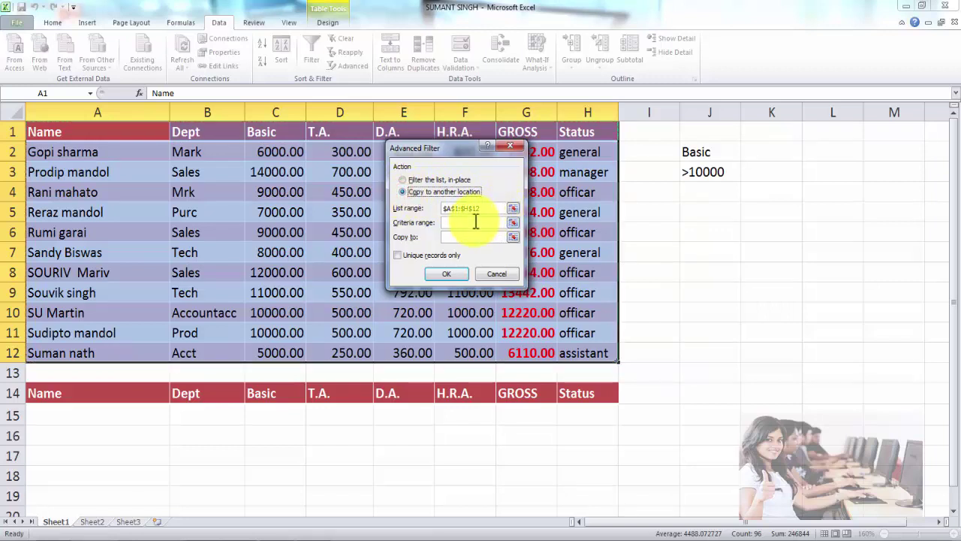
{"action": "left_click", "coordinate": [449, 223]}
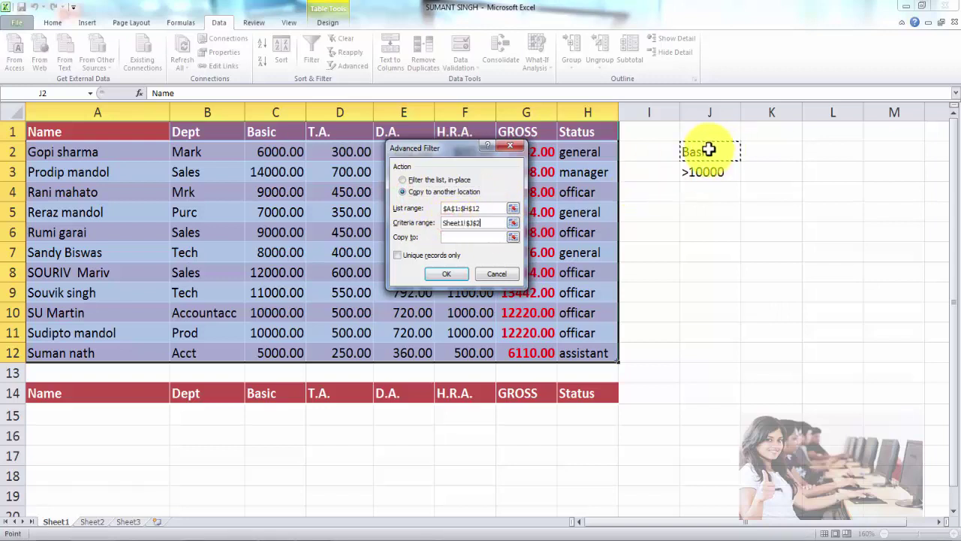
{"action": "left_click_drag", "start_coordinate": [709, 150], "coordinate": [715, 172]}
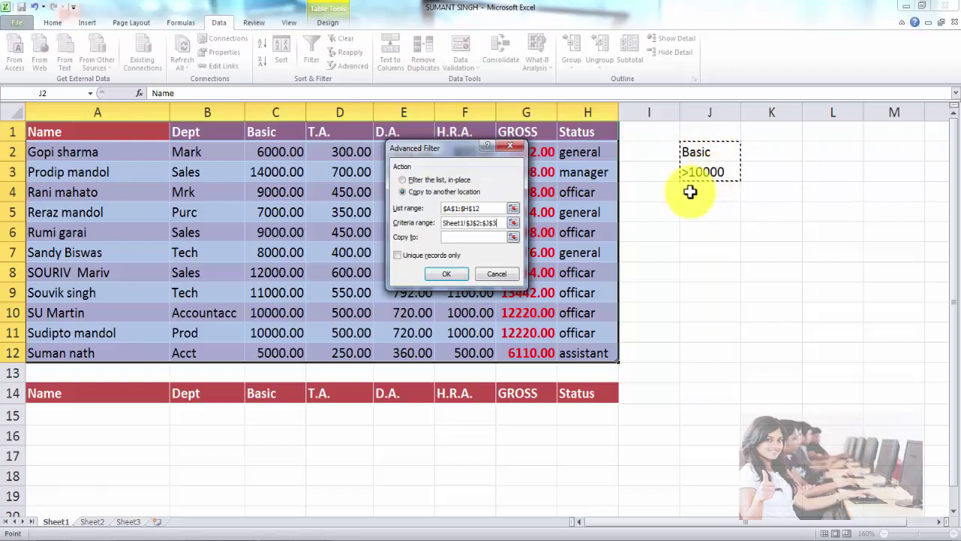
{"action": "left_click", "coordinate": [454, 238]}
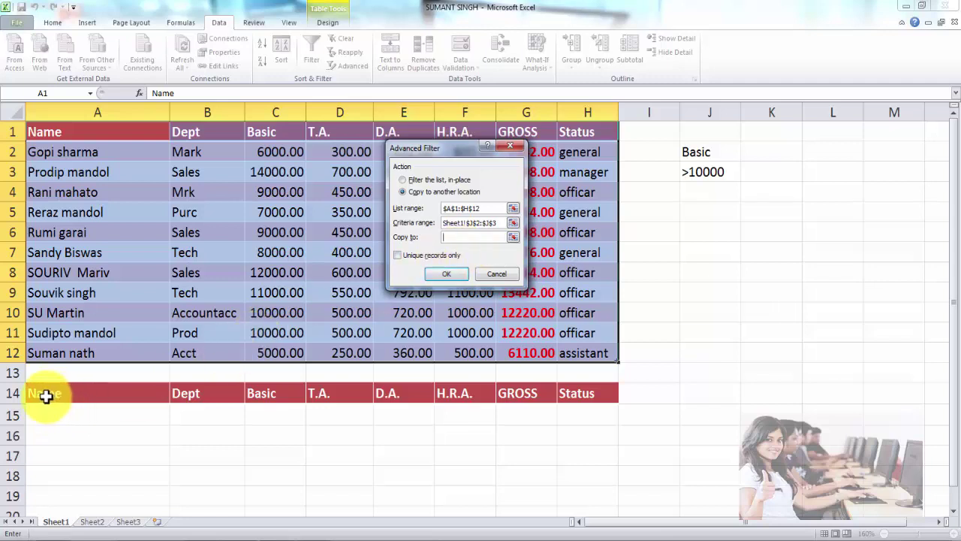
{"action": "left_click_drag", "start_coordinate": [49, 396], "coordinate": [566, 393]}
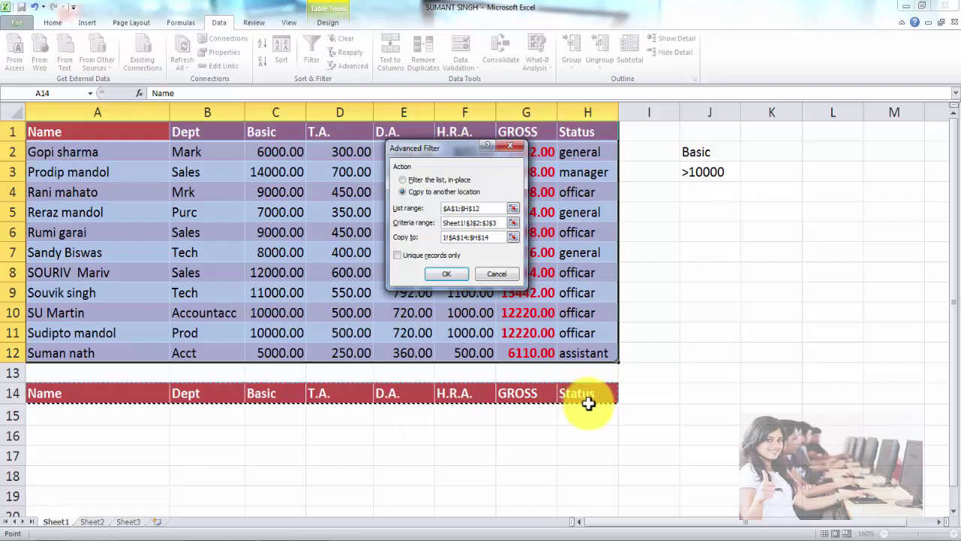
{"action": "left_click", "coordinate": [451, 275]}
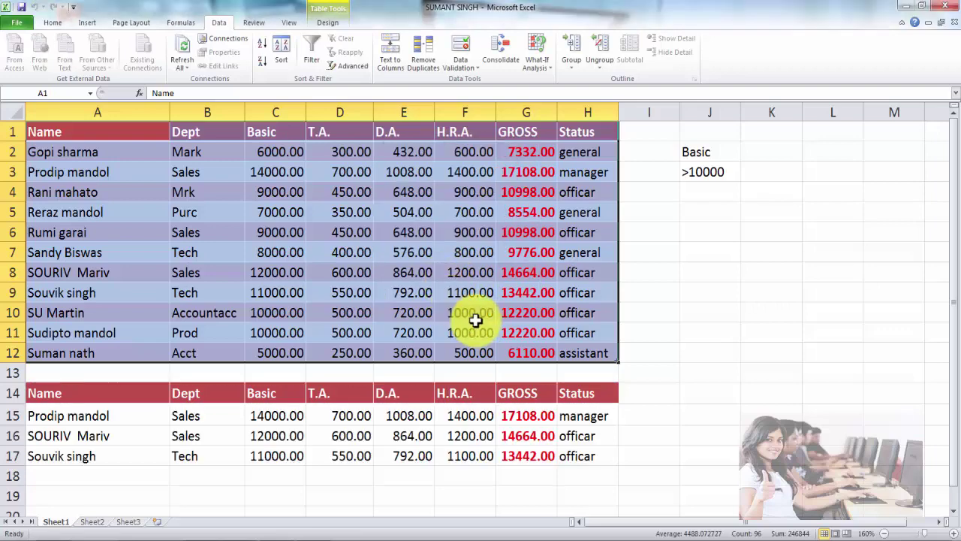
{"action": "scroll", "coordinate": [681, 375], "scroll_direction": "down", "scroll_amount": 1}
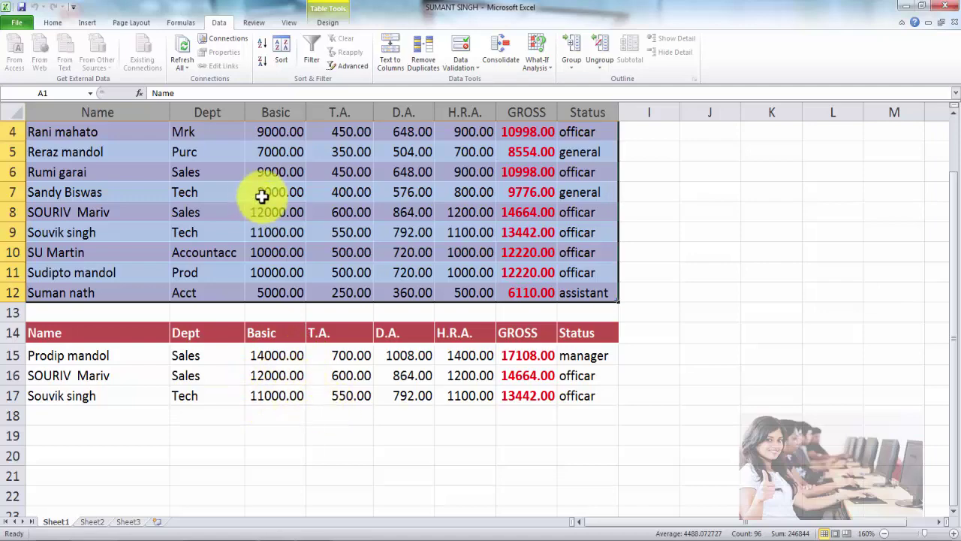
{"action": "scroll", "coordinate": [270, 188], "scroll_direction": "up", "scroll_amount": 1}
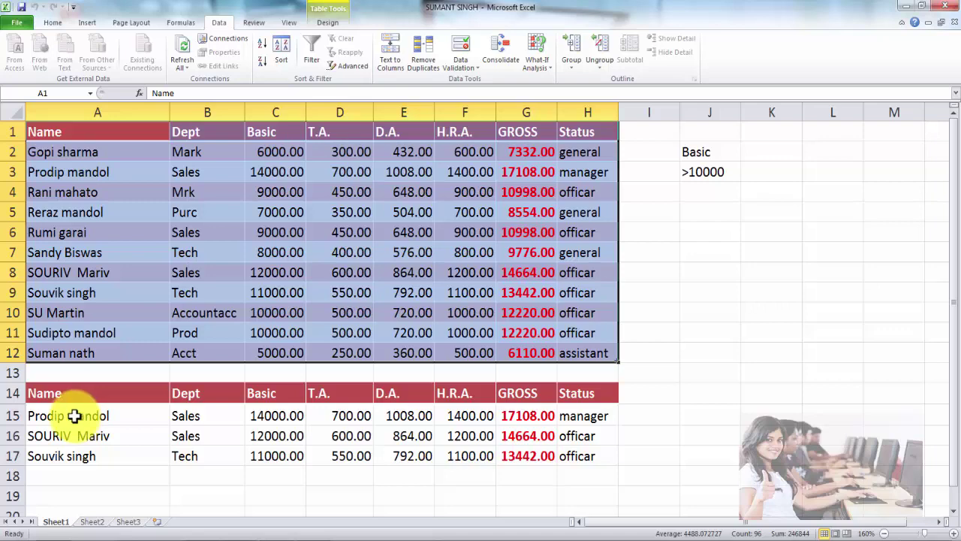
{"action": "left_click", "coordinate": [60, 418]}
{"action": "left_click_drag", "start_coordinate": [141, 419], "coordinate": [593, 457]}
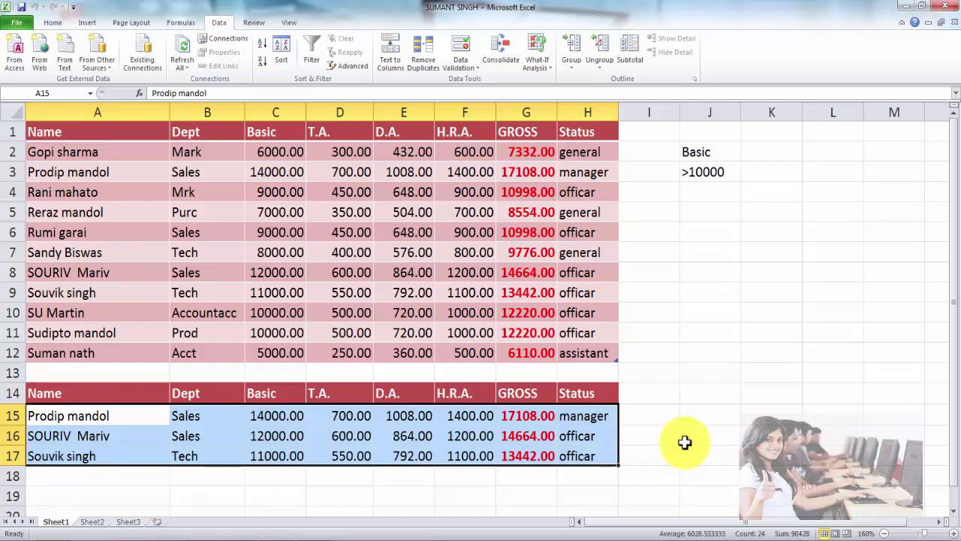
{"action": "left_click", "coordinate": [710, 405]}
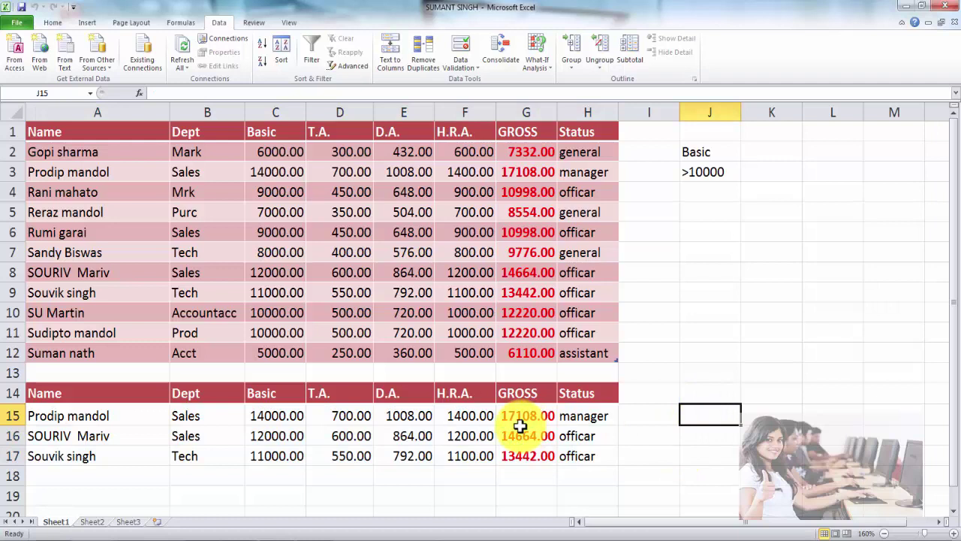
{"action": "left_click", "coordinate": [89, 416]}
{"action": "left_click_drag", "start_coordinate": [89, 416], "coordinate": [605, 456]}
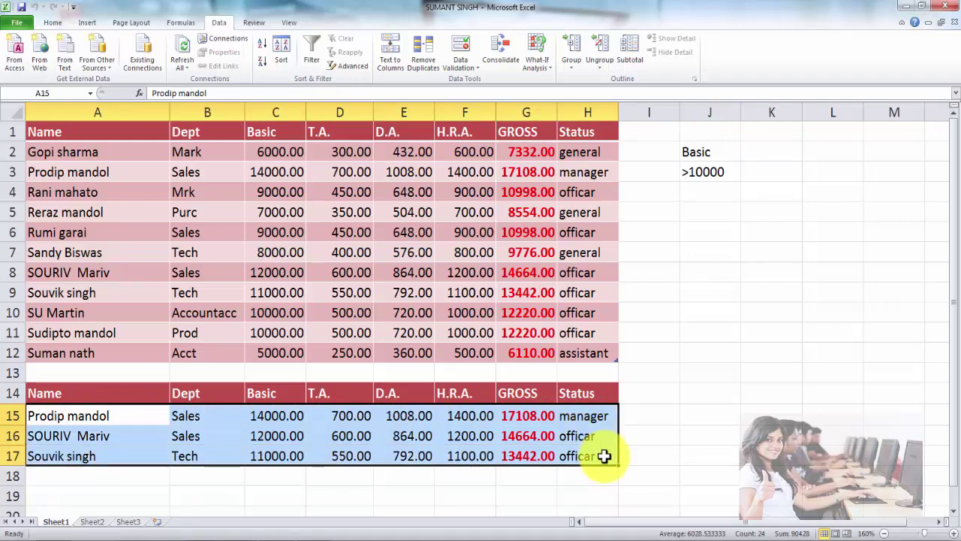
Delete the copied records in rows 15–17 and the Basic >10000 criteria in J2:J3.
{"action": "key", "text": "Delete"}
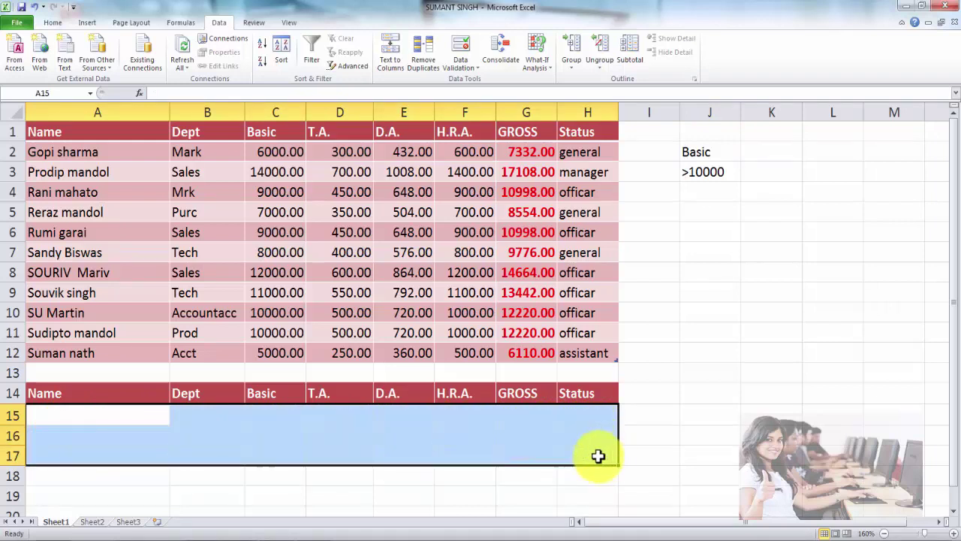
{"action": "left_click_drag", "start_coordinate": [706, 155], "coordinate": [706, 170]}
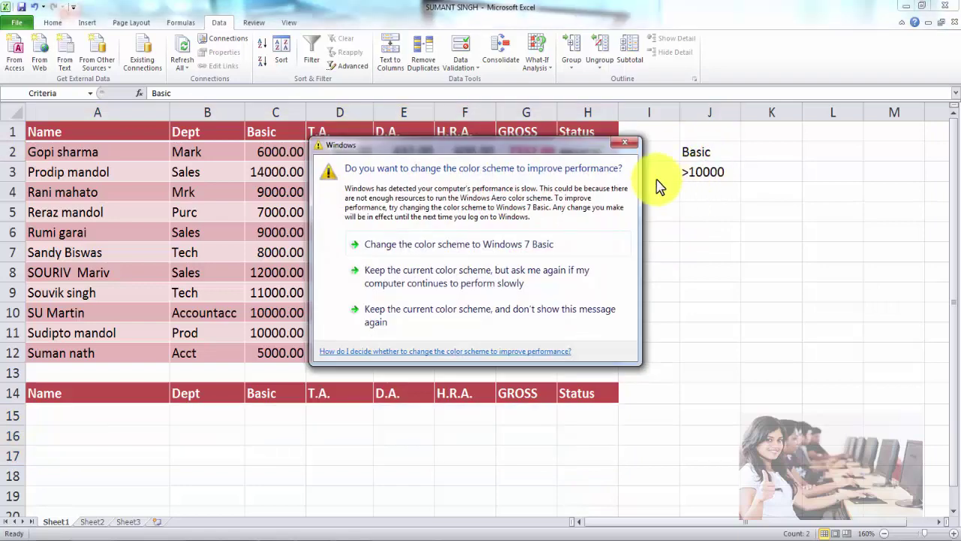
{"action": "left_click", "coordinate": [631, 144]}
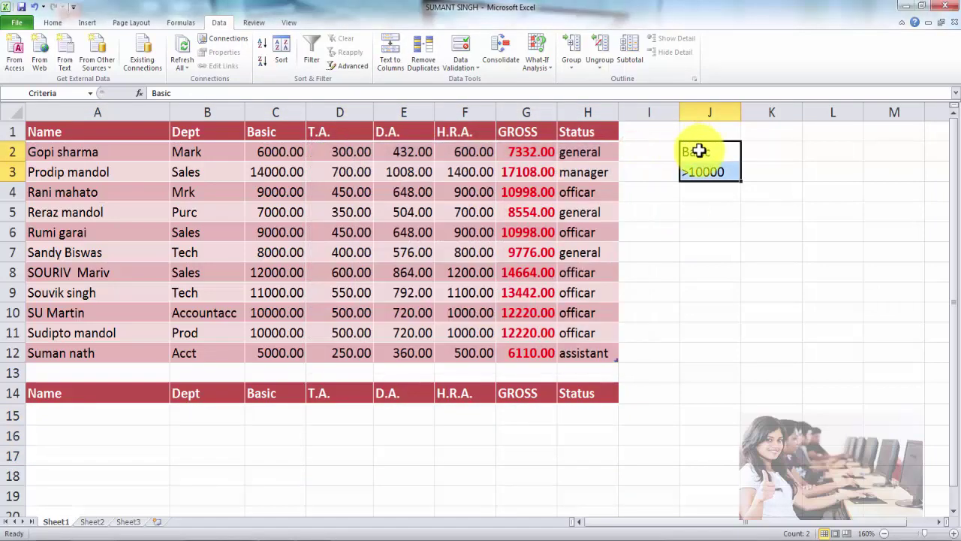
{"action": "key", "text": "Delete"}
{"action": "left_click", "coordinate": [699, 151]}
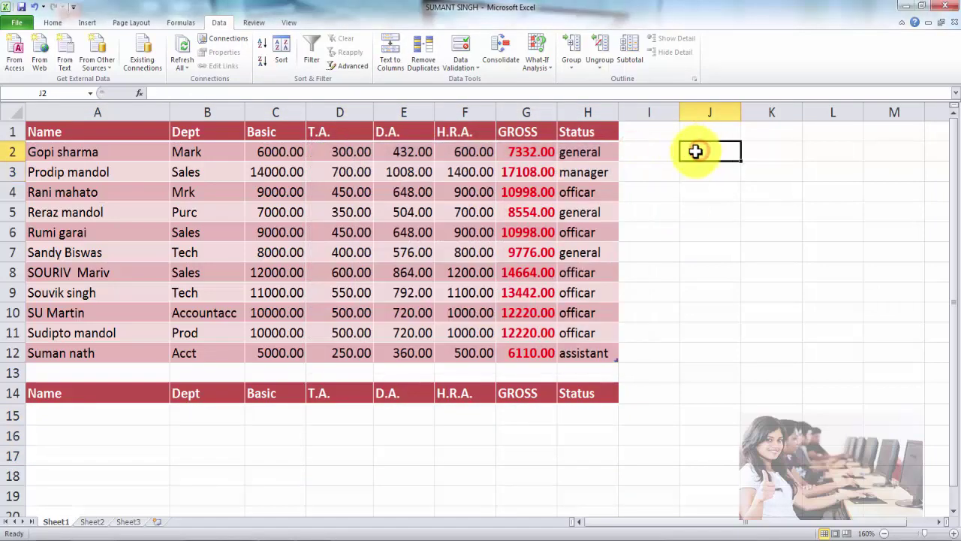
{"action": "left_click", "coordinate": [705, 172]}
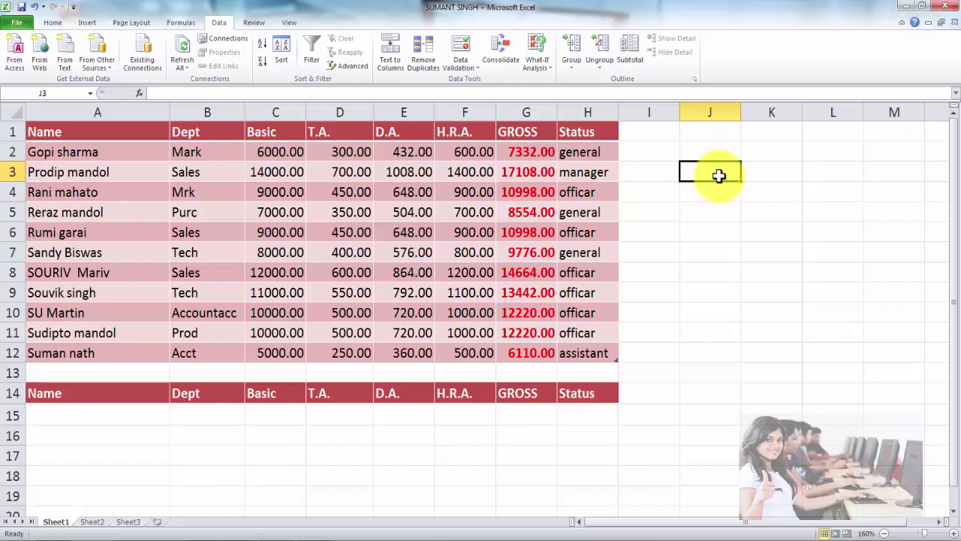
Enter the criterion heading Status in J3 and value general in J4, then select A1:H12.
{"action": "type", "text": "Status"}
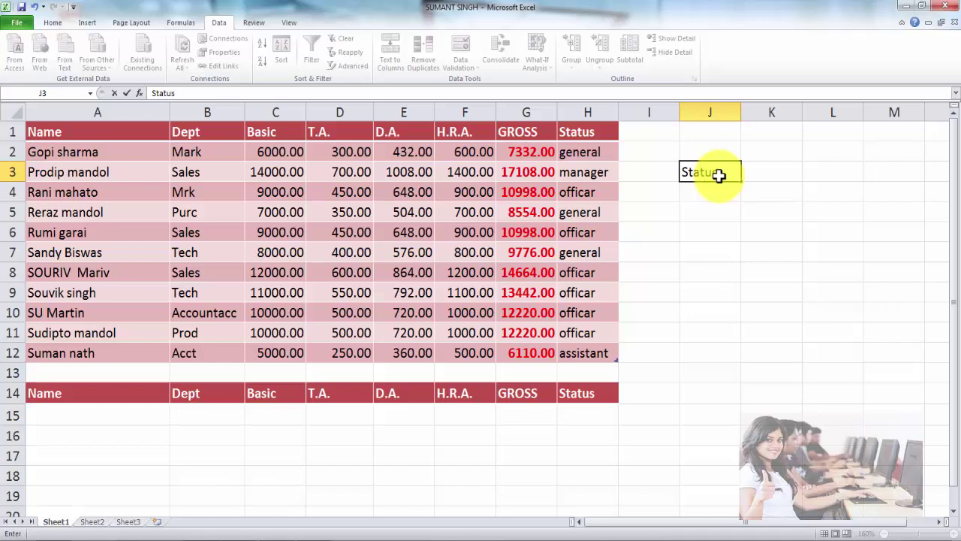
{"action": "key", "text": "Return"}
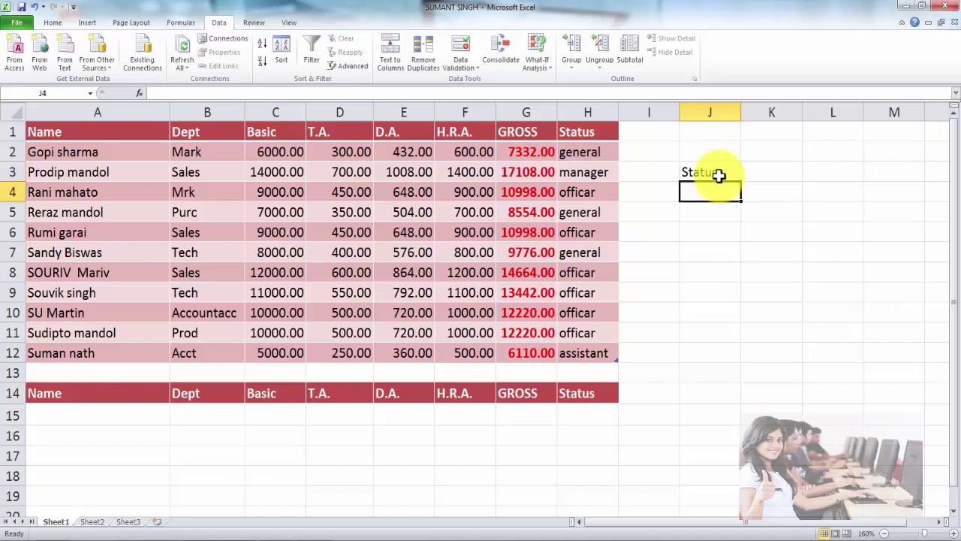
{"action": "type", "text": "general"}
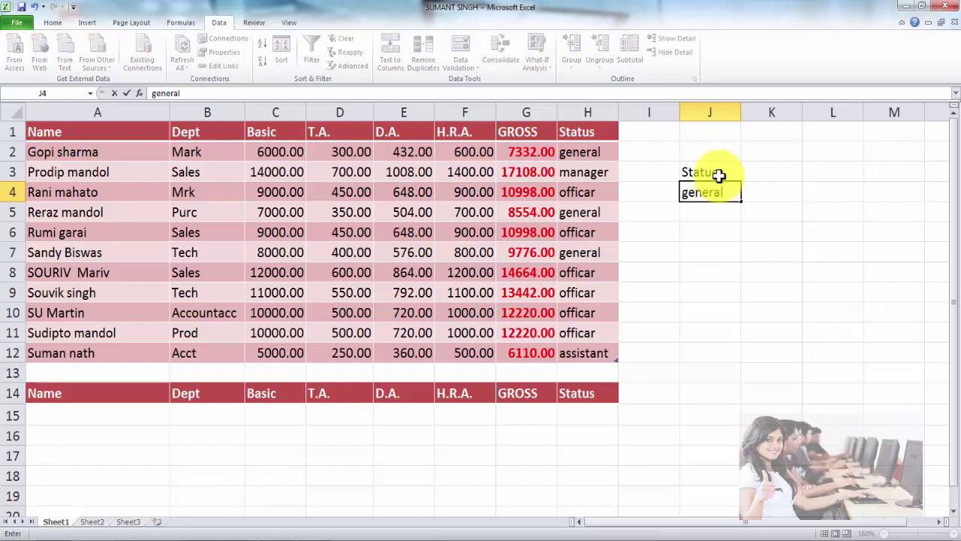
{"action": "left_click", "coordinate": [729, 236]}
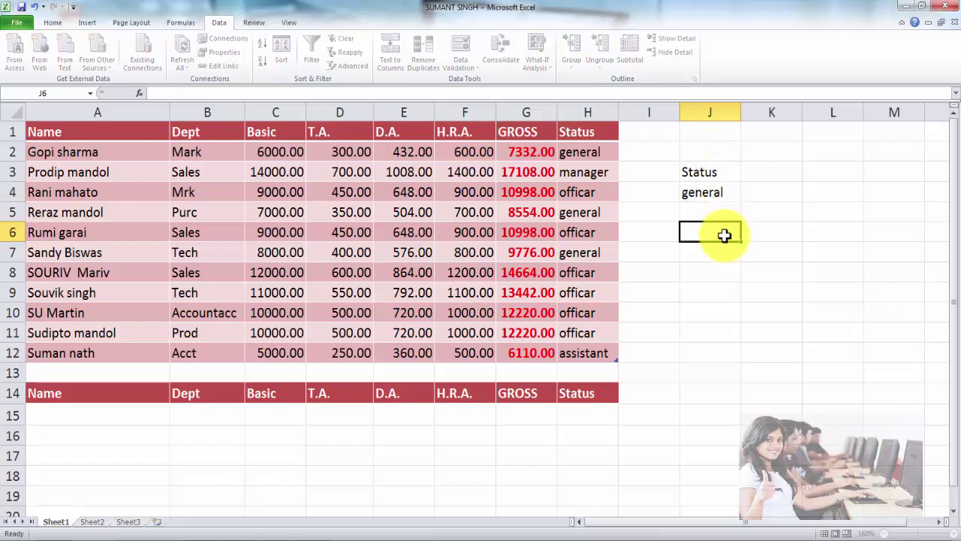
{"action": "mouse_move", "coordinate": [82, 129]}
{"action": "left_mouse_down"}
{"action": "mouse_move", "coordinate": [574, 296]}
{"action": "mouse_move", "coordinate": [578, 351]}
{"action": "left_mouse_up"}
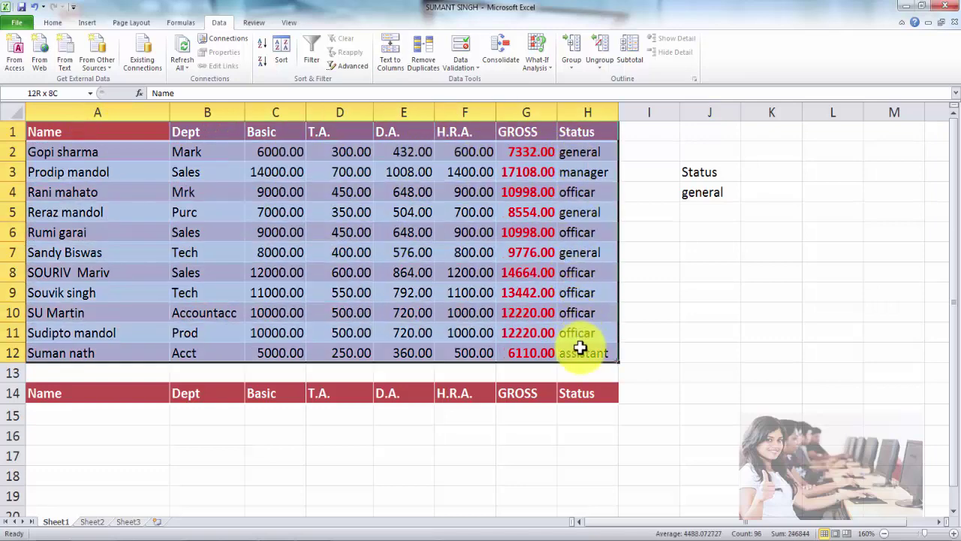
Run Advanced Filter copying to another location, criteria J3:J4, destination A14:H14.
{"action": "left_click", "coordinate": [346, 66]}
{"action": "left_click", "coordinate": [419, 192]}
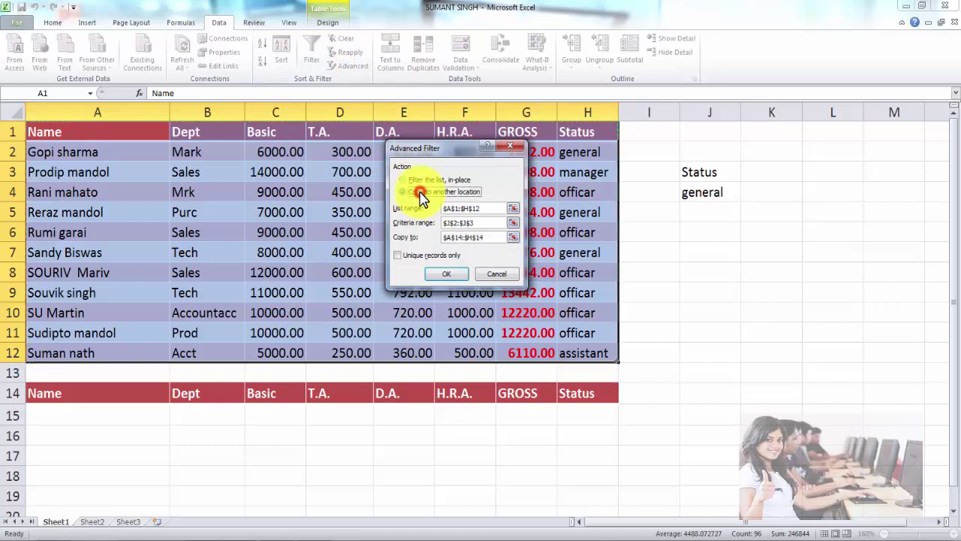
{"action": "left_click", "coordinate": [484, 223]}
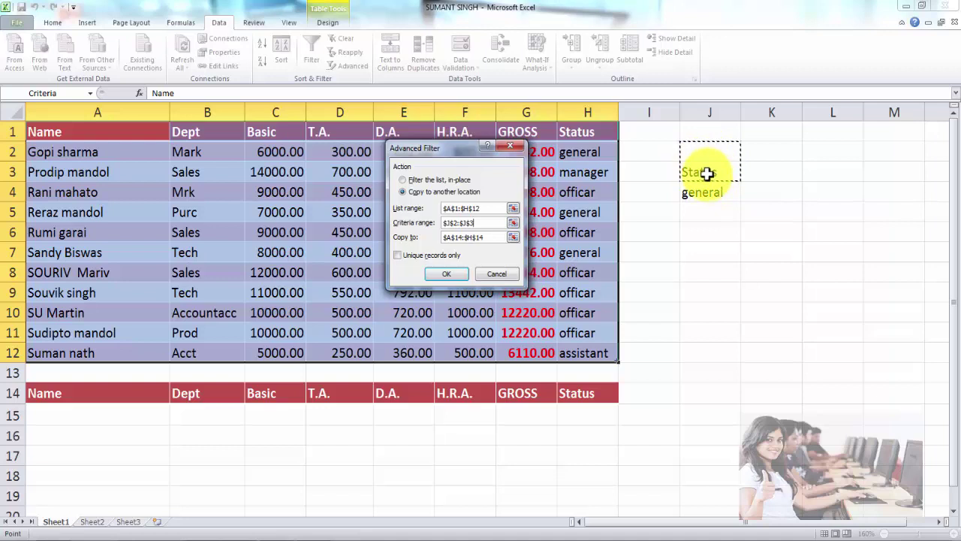
{"action": "left_click_drag", "start_coordinate": [708, 173], "coordinate": [707, 189]}
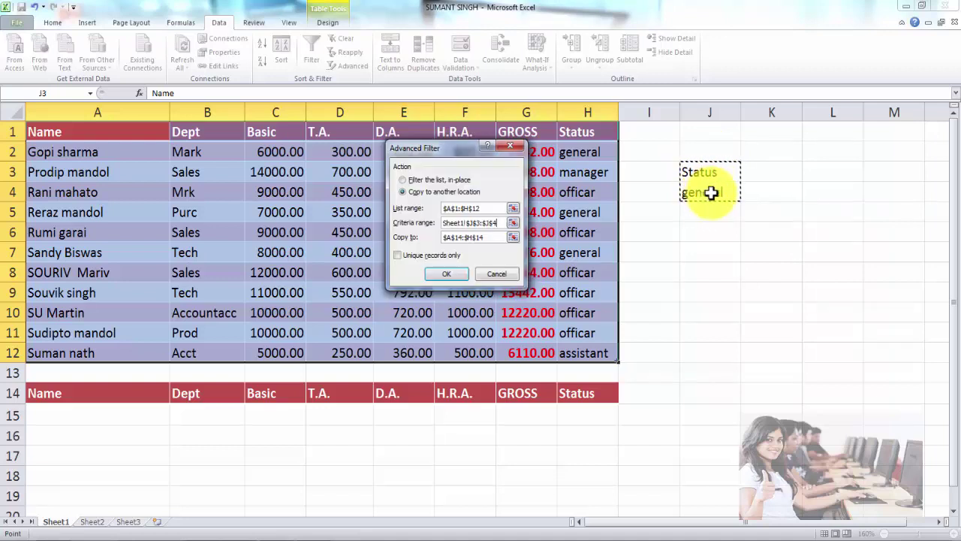
{"action": "left_click", "coordinate": [494, 239]}
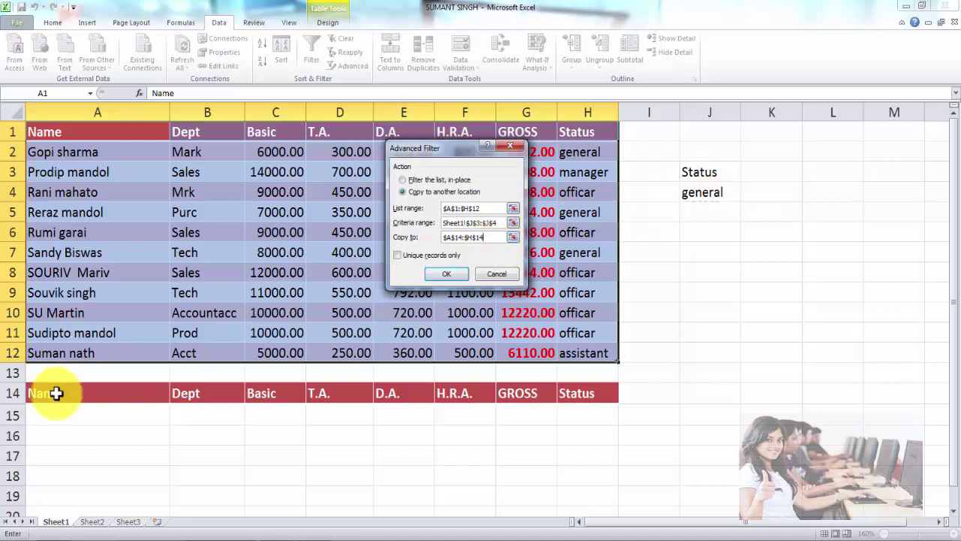
{"action": "left_click_drag", "start_coordinate": [53, 391], "coordinate": [579, 392]}
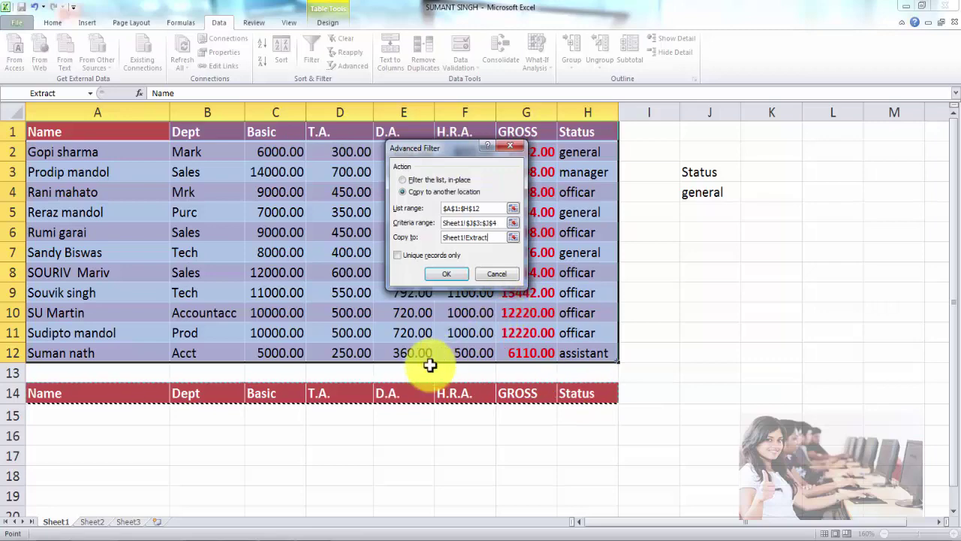
{"action": "left_click", "coordinate": [447, 276]}
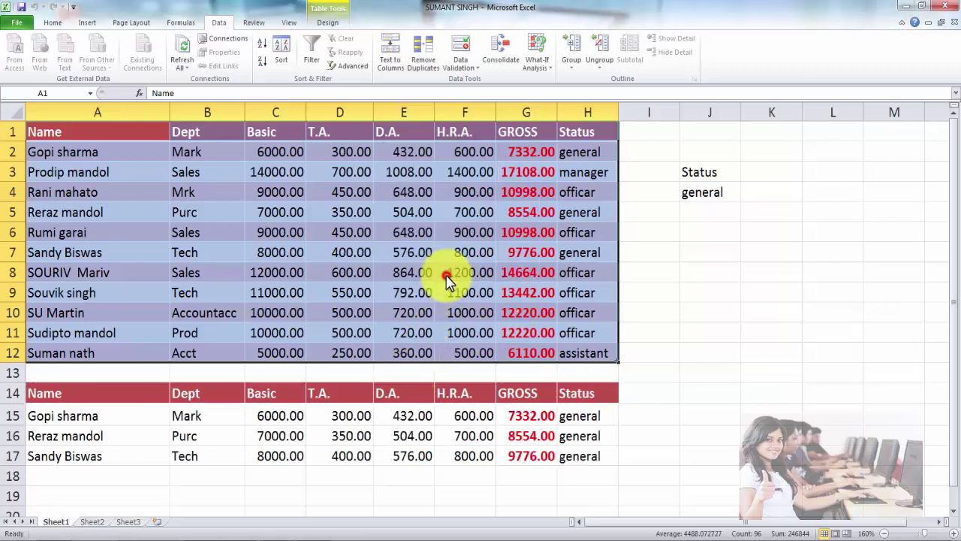
Delete the copied general records in rows 15–17 and the Status/general criteria in J3:J4.
{"action": "left_click_drag", "start_coordinate": [562, 416], "coordinate": [582, 456]}
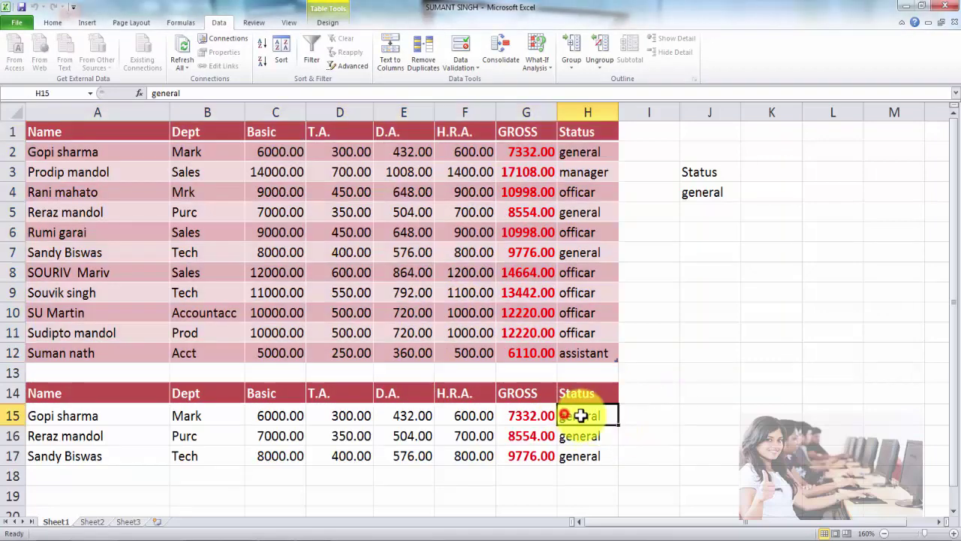
{"action": "scroll", "coordinate": [698, 409], "scroll_direction": "down", "scroll_amount": 1}
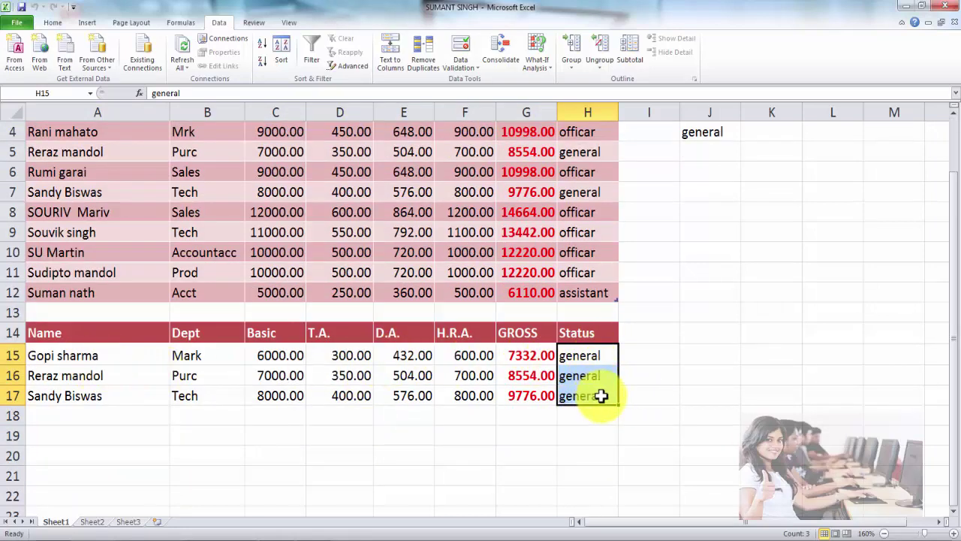
{"action": "scroll", "coordinate": [652, 398], "scroll_direction": "up", "scroll_amount": 1}
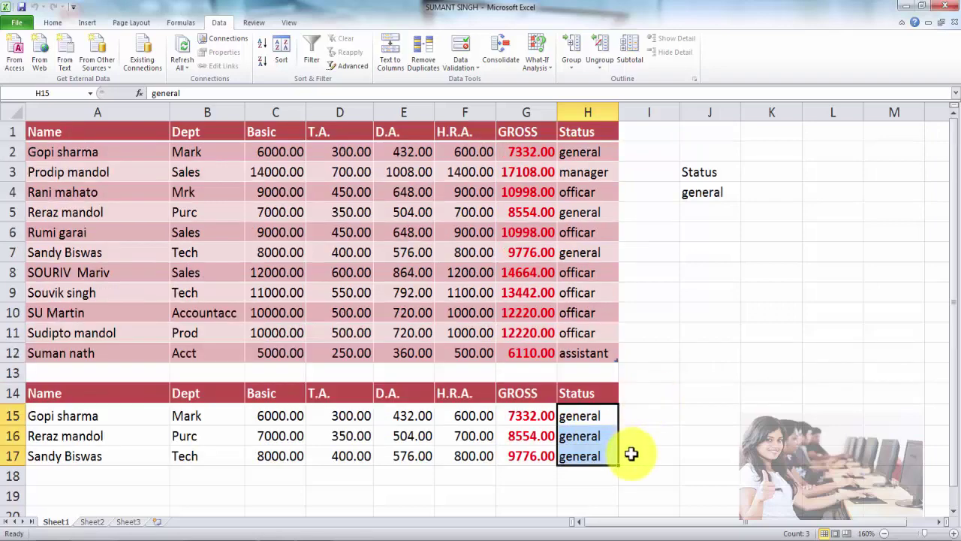
{"action": "left_click", "coordinate": [631, 454]}
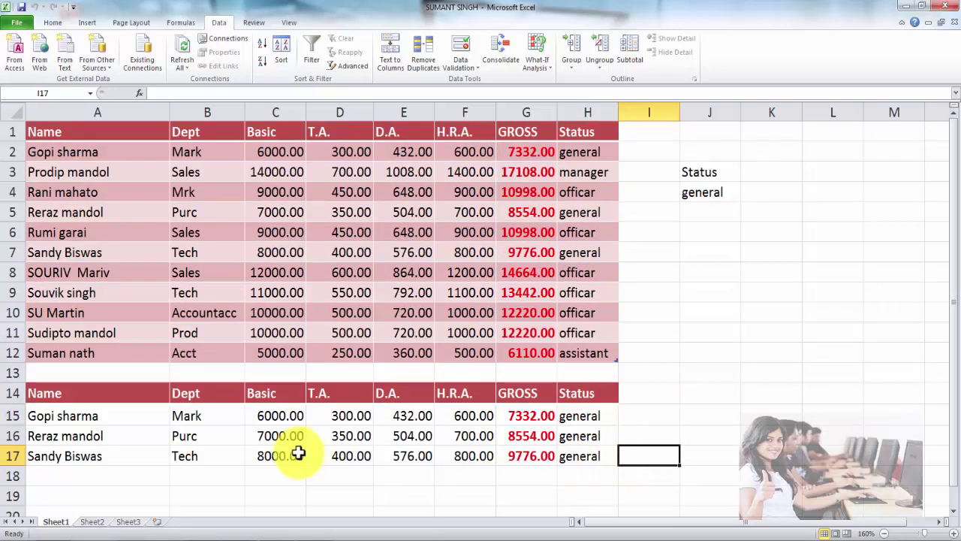
{"action": "mouse_move", "coordinate": [79, 419]}
{"action": "left_mouse_down"}
{"action": "mouse_move", "coordinate": [473, 435]}
{"action": "mouse_move", "coordinate": [592, 453]}
{"action": "left_mouse_up"}
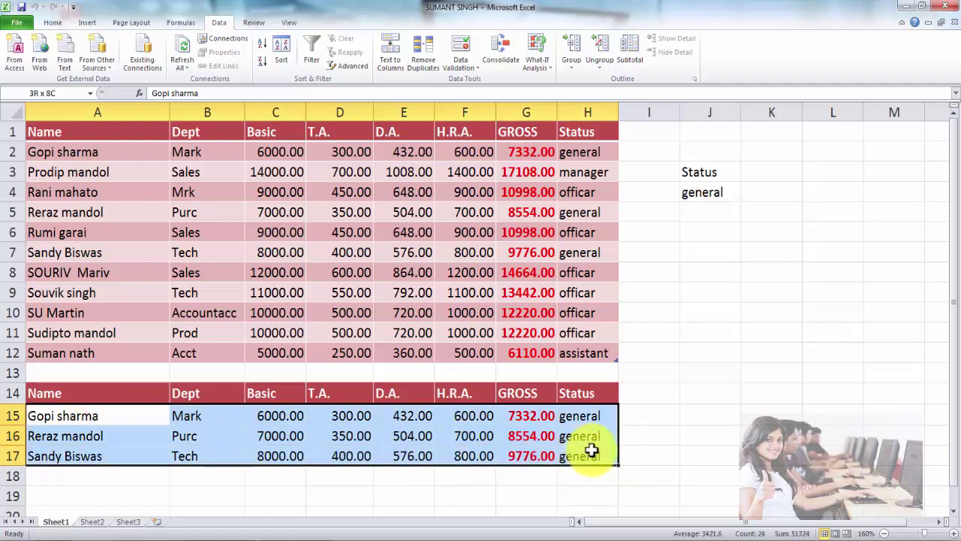
{"action": "key", "text": "Delete"}
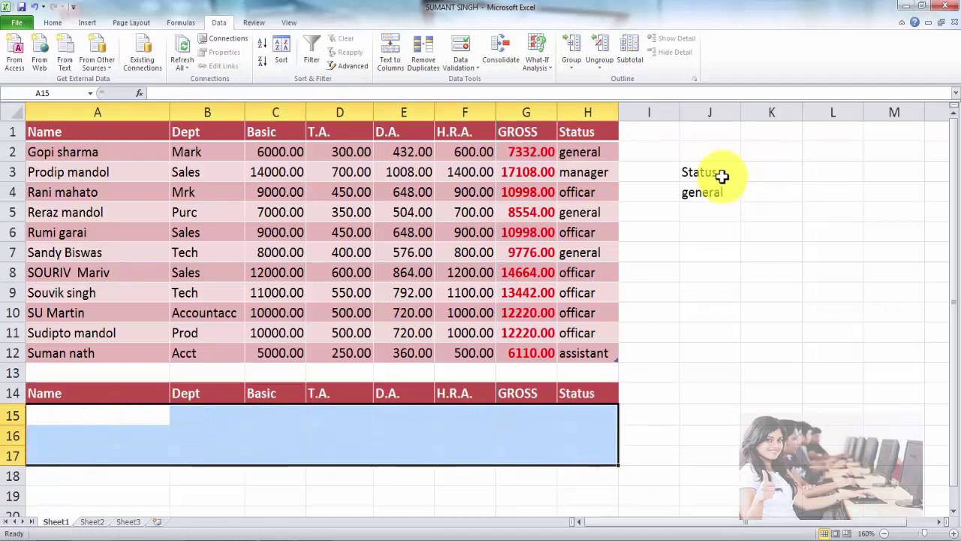
{"action": "left_click_drag", "start_coordinate": [721, 174], "coordinate": [721, 192]}
{"action": "key", "text": "Delete"}
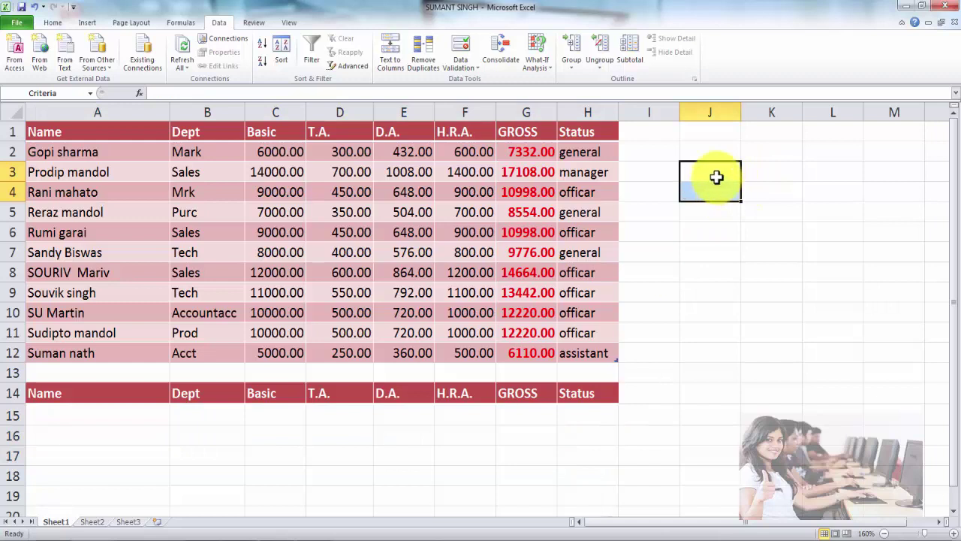
{"action": "left_click", "coordinate": [713, 177]}
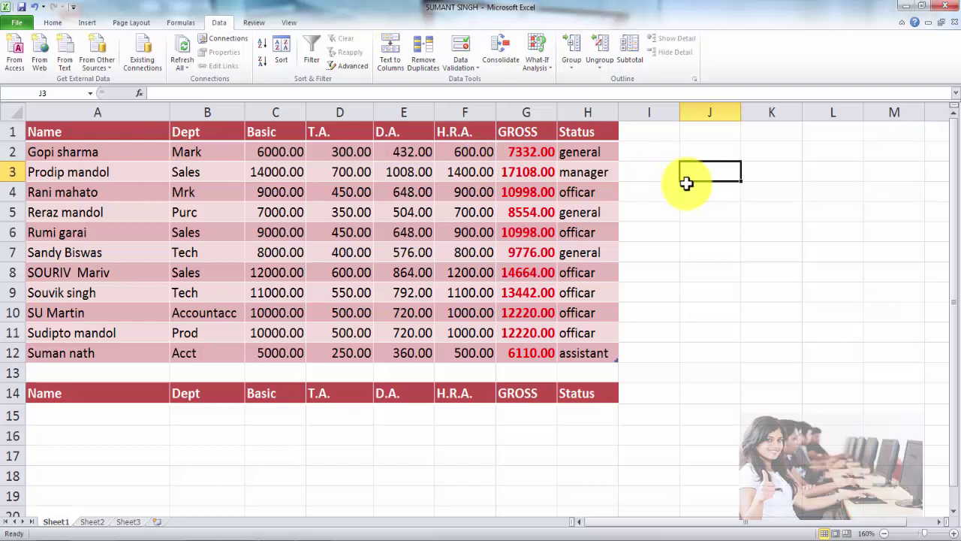
Enter heading name in J3 and an employee's full name in J4, fixing its typo.
{"action": "type", "text": "name"}
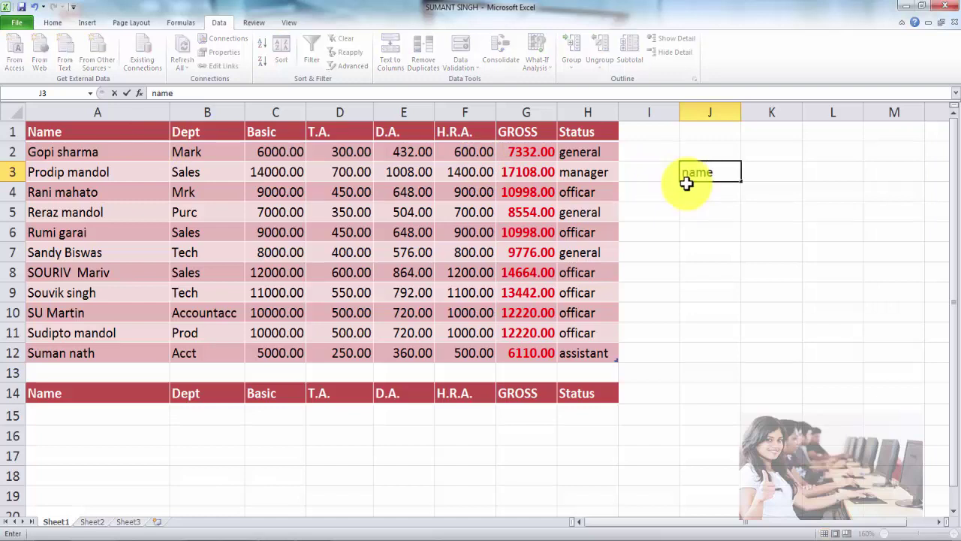
{"action": "key", "text": "Return"}
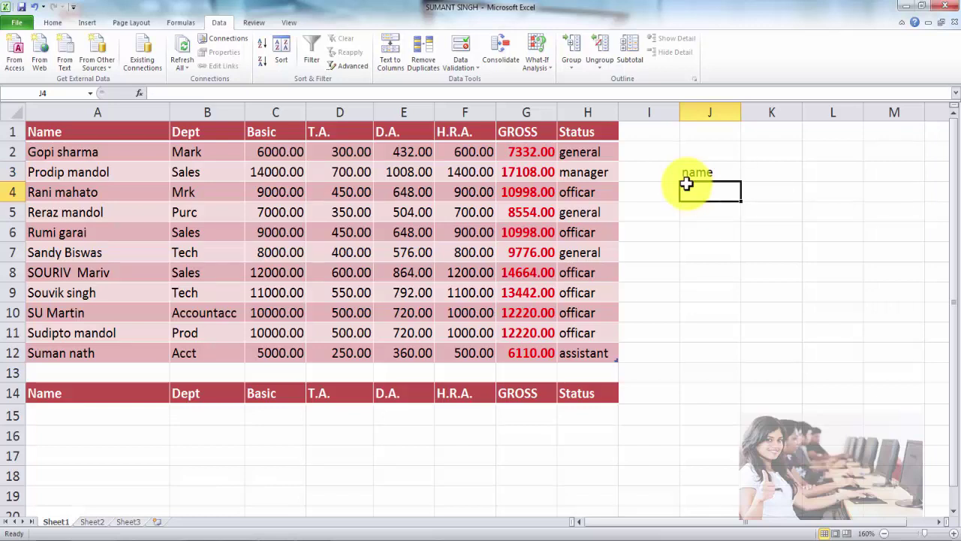
{"action": "type", "text": "Gopu sharma"}
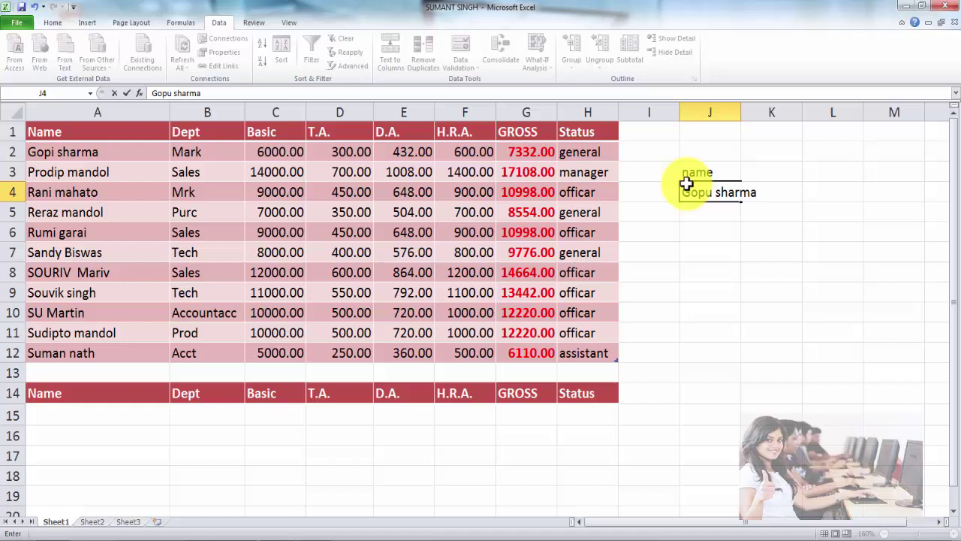
{"action": "left_click", "coordinate": [718, 247]}
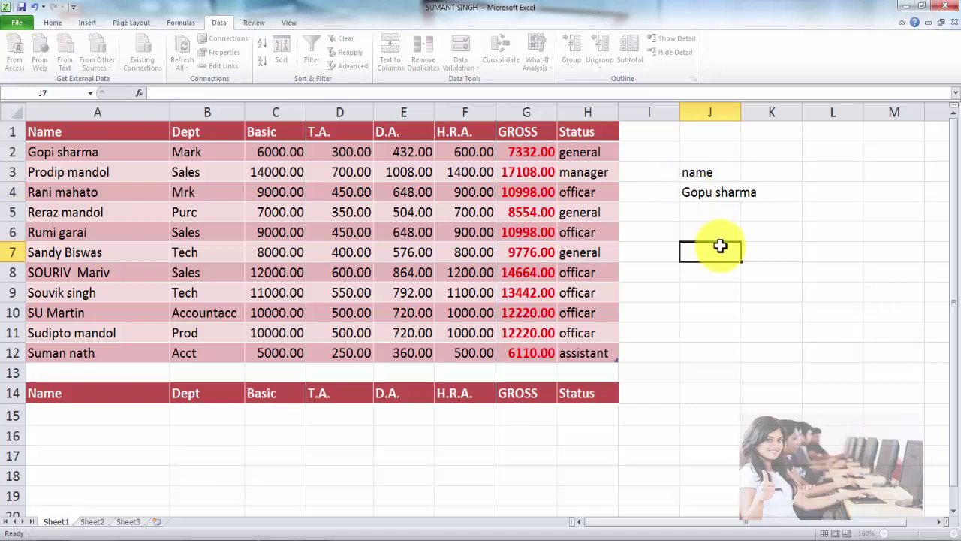
{"action": "left_click", "coordinate": [697, 192]}
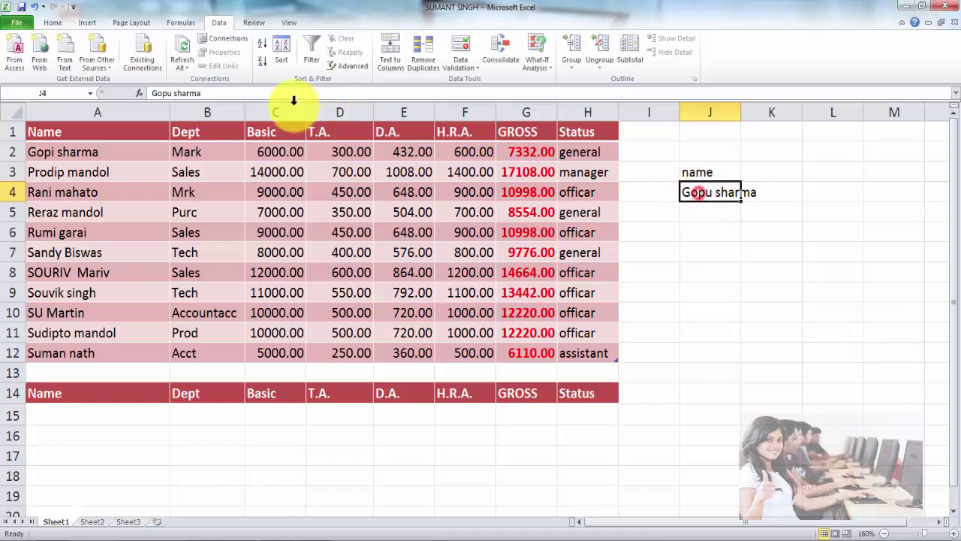
{"action": "left_click", "coordinate": [170, 93]}
{"action": "key", "text": "BackSpace"}
{"action": "type", "text": "i"}
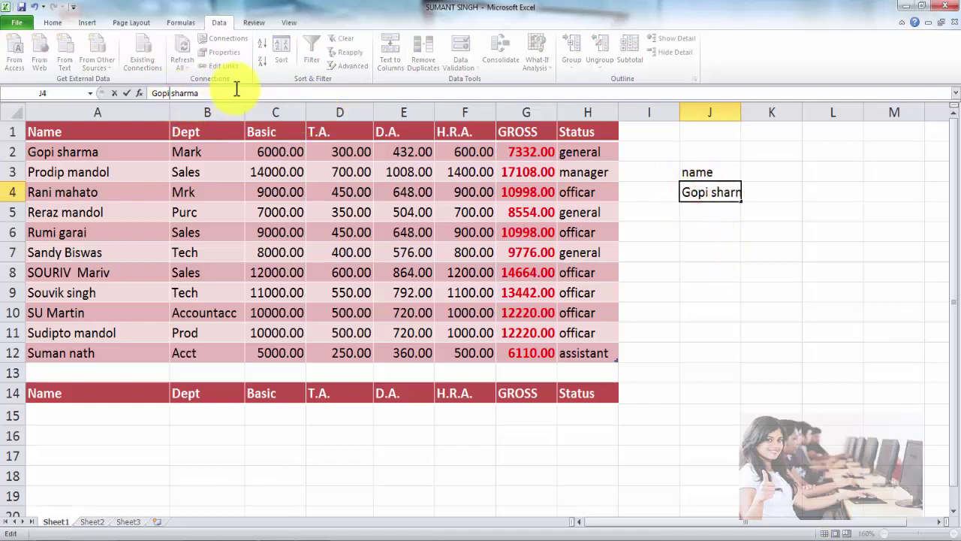
{"action": "key", "text": "Return"}
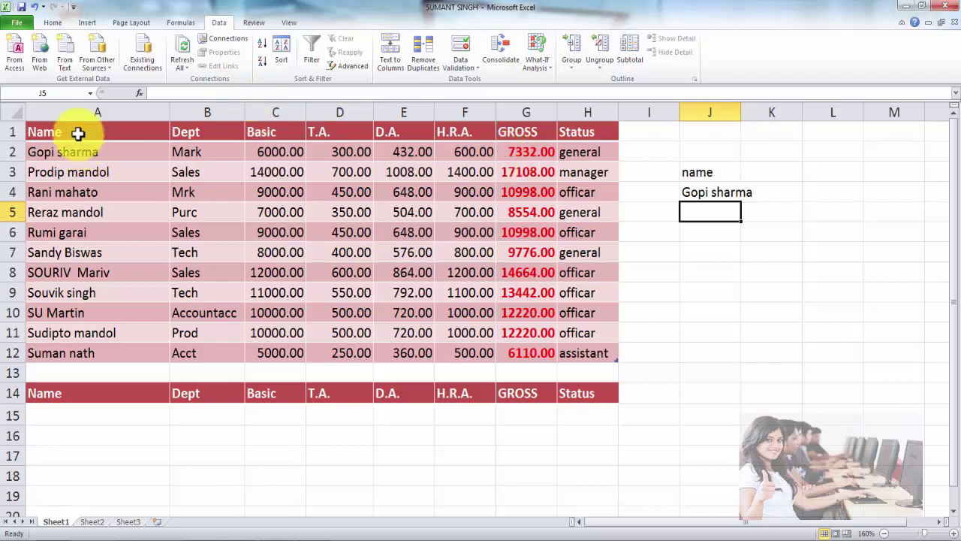
{"action": "mouse_move", "coordinate": [78, 133]}
{"action": "left_mouse_down"}
{"action": "mouse_move", "coordinate": [571, 335]}
{"action": "mouse_move", "coordinate": [569, 354]}
{"action": "left_mouse_up"}
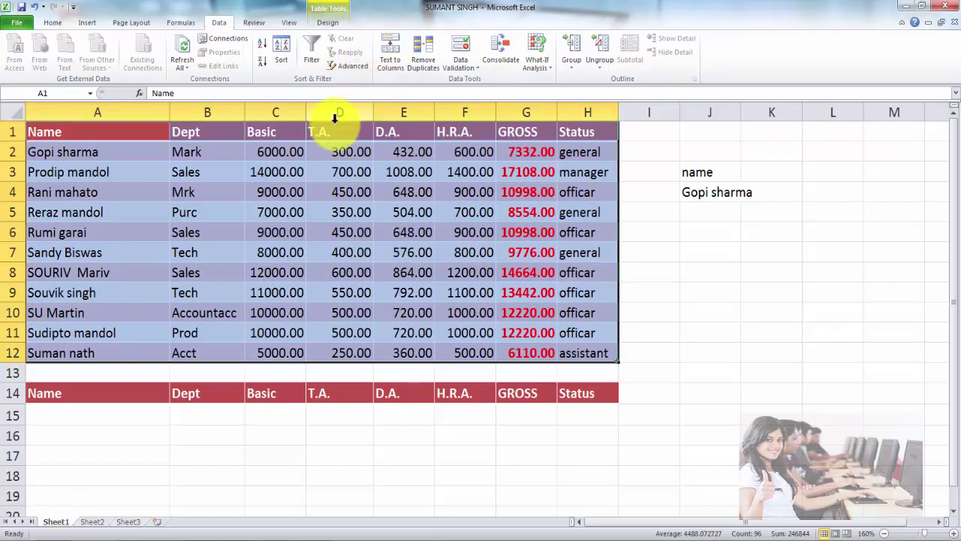
Run Advanced Filter with criteria J3:J4, copying the matching record to A14:H14.
{"action": "left_click", "coordinate": [357, 69]}
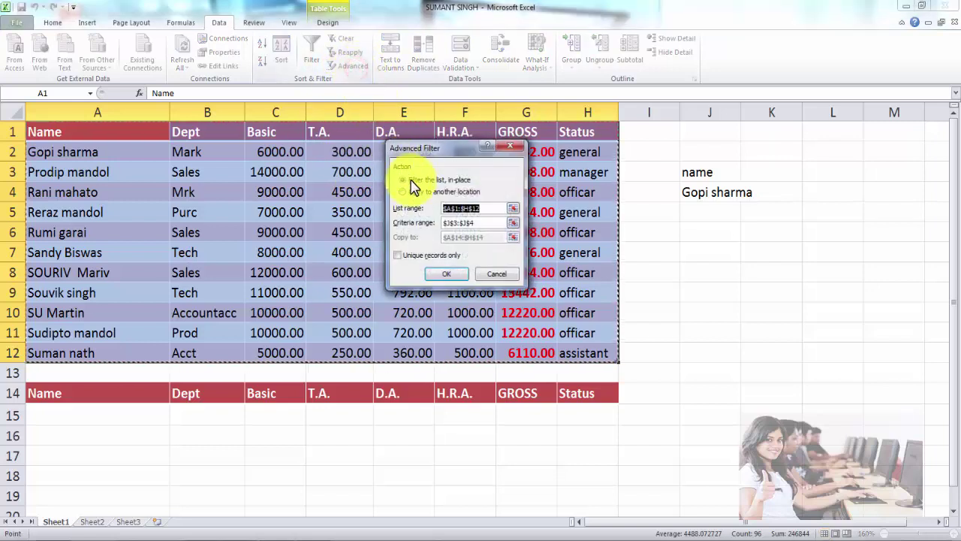
{"action": "left_click", "coordinate": [414, 191]}
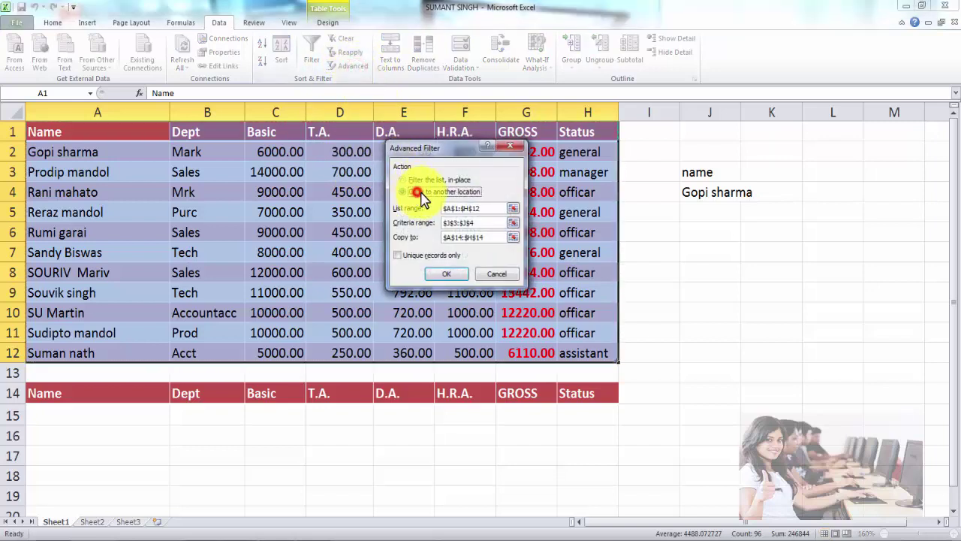
{"action": "left_click", "coordinate": [488, 222]}
{"action": "left_click_drag", "start_coordinate": [685, 174], "coordinate": [682, 193]}
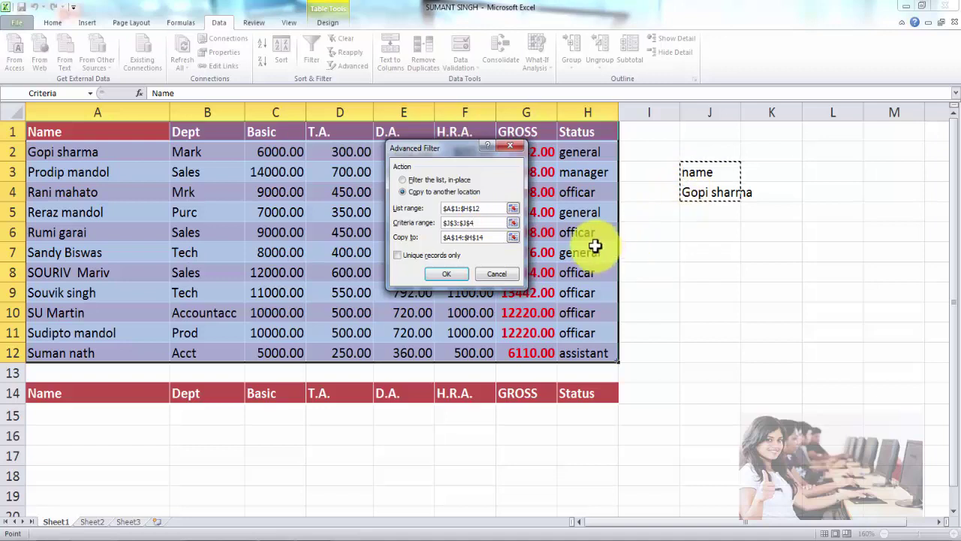
{"action": "left_click", "coordinate": [495, 238]}
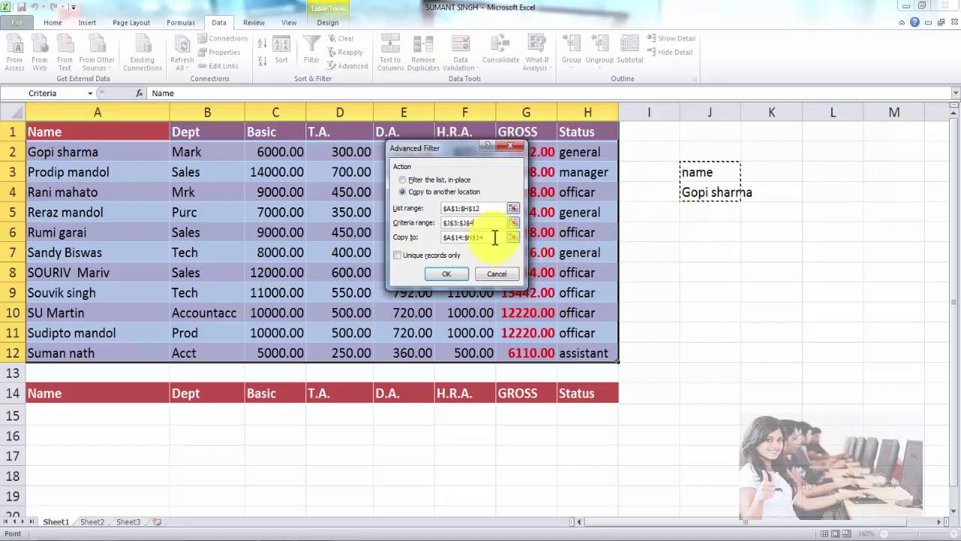
{"action": "left_click", "coordinate": [493, 237]}
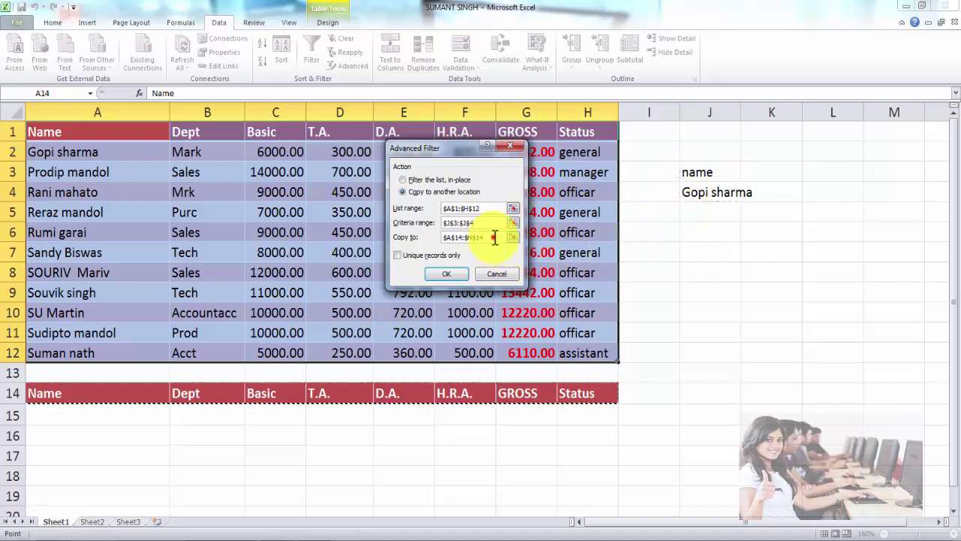
{"action": "left_click", "coordinate": [446, 275]}
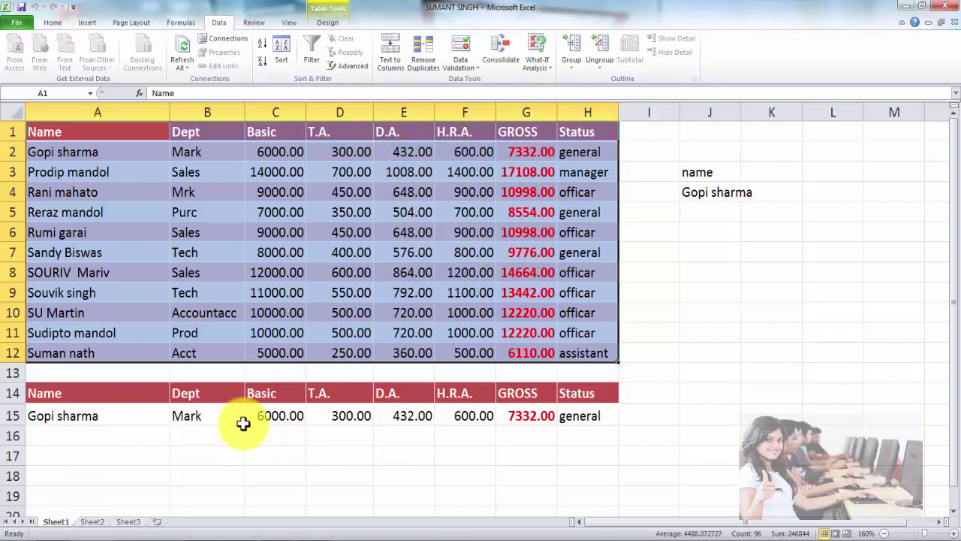
{"action": "left_click", "coordinate": [103, 416]}
Clear the copied employee record from A15:H15, leaving the row 14 header alone.
{"action": "left_click_drag", "start_coordinate": [102, 417], "coordinate": [595, 418]}
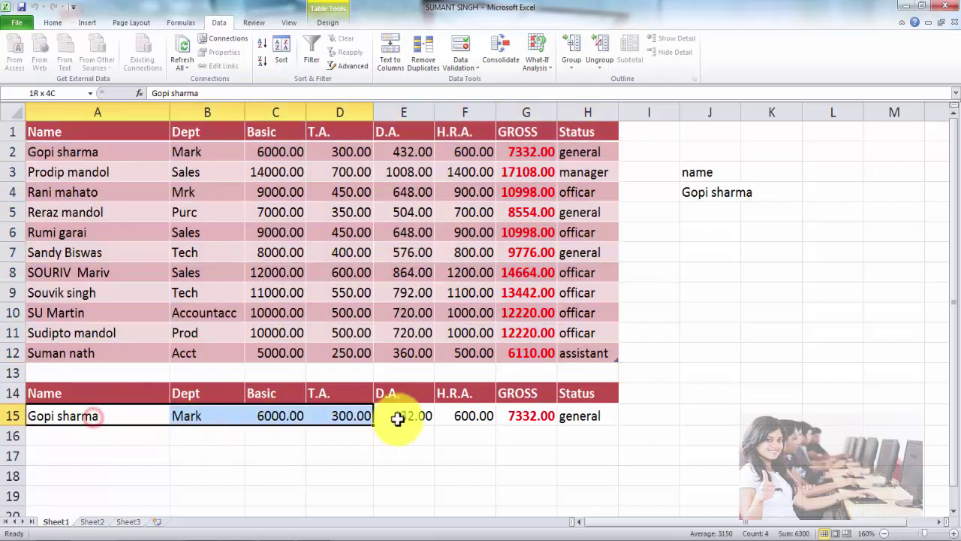
{"action": "key", "text": "Delete"}
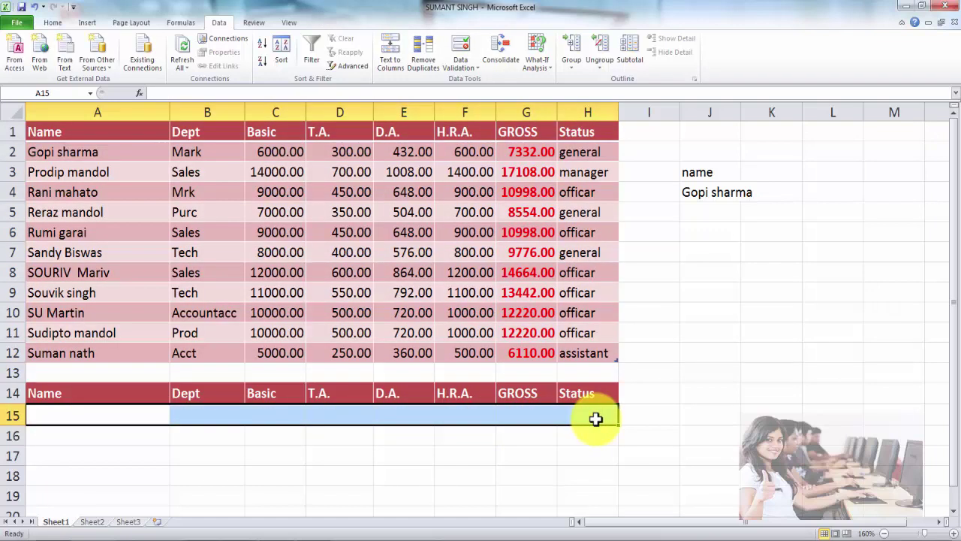
{"action": "left_click", "coordinate": [771, 314]}
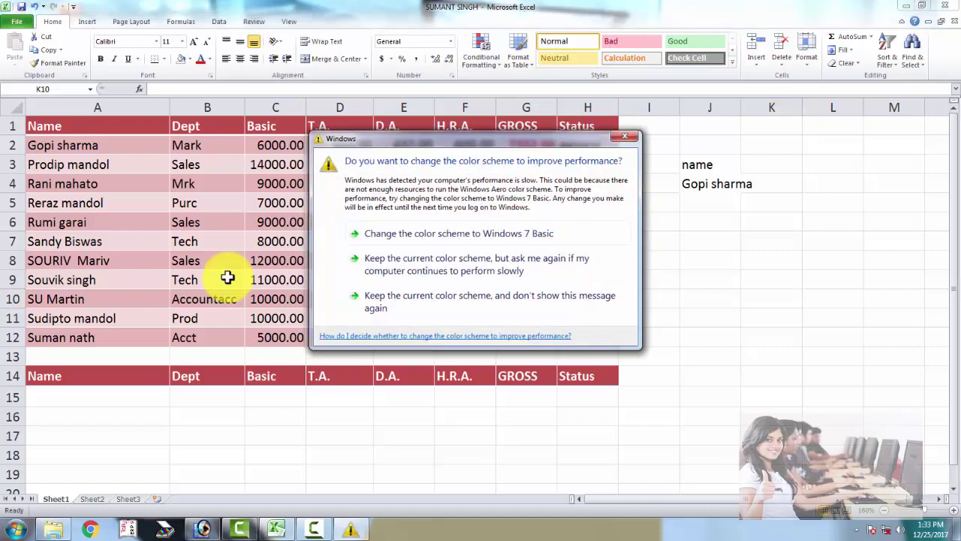
Dismiss the colour-scheme prompt, change the J4 name criterion to 'r', and select the salary table.
{"action": "left_click", "coordinate": [625, 137]}
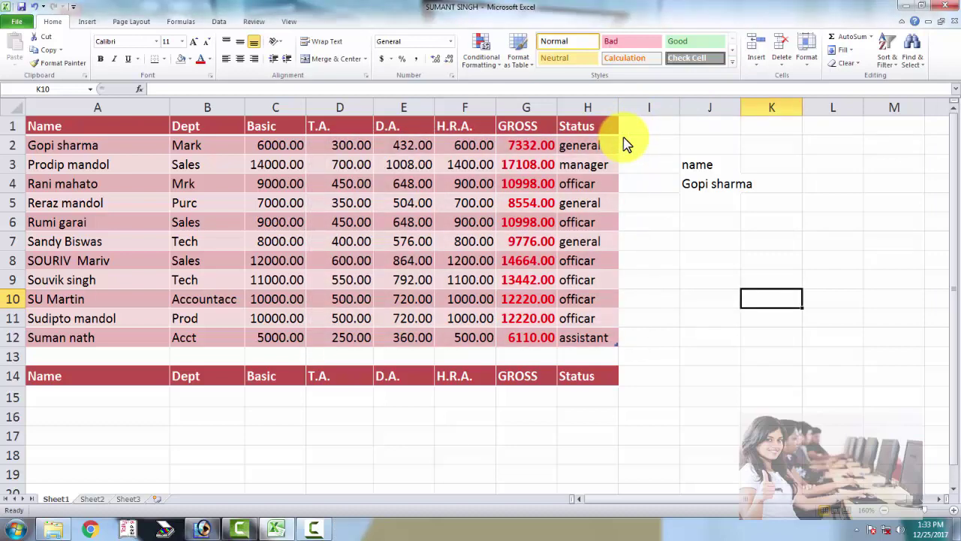
{"action": "left_click", "coordinate": [692, 183]}
{"action": "key", "text": "Delete"}
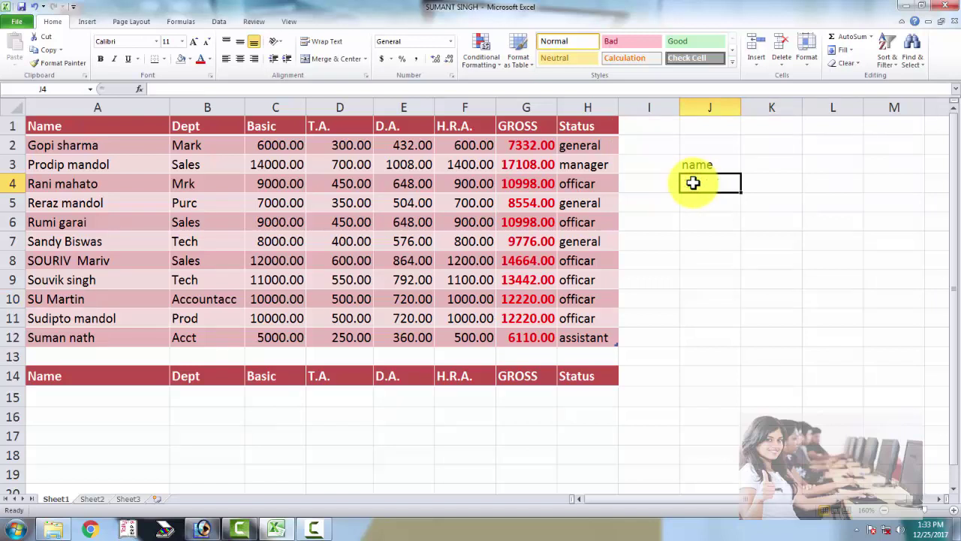
{"action": "type", "text": "r"}
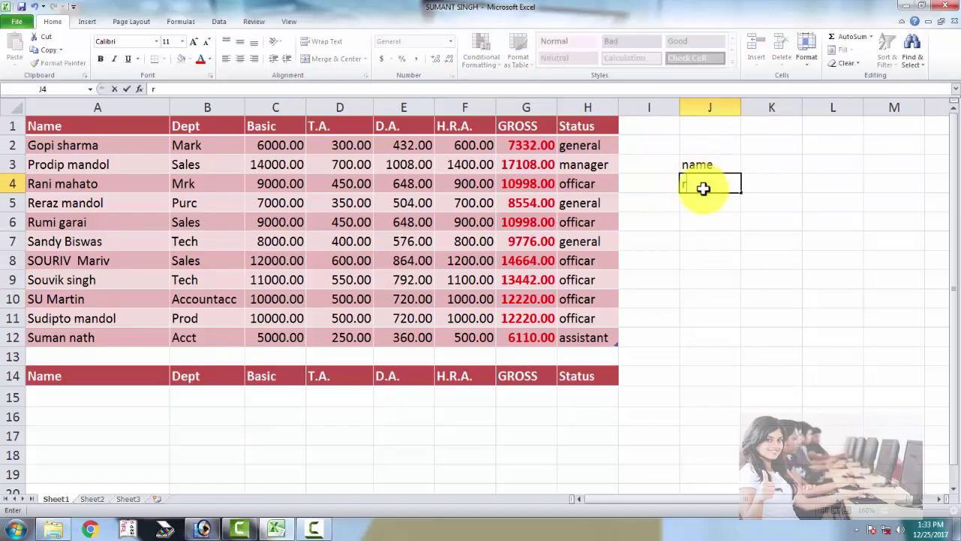
{"action": "mouse_move", "coordinate": [124, 129]}
{"action": "left_mouse_down"}
{"action": "mouse_move", "coordinate": [560, 139]}
{"action": "mouse_move", "coordinate": [581, 335]}
{"action": "left_mouse_up"}
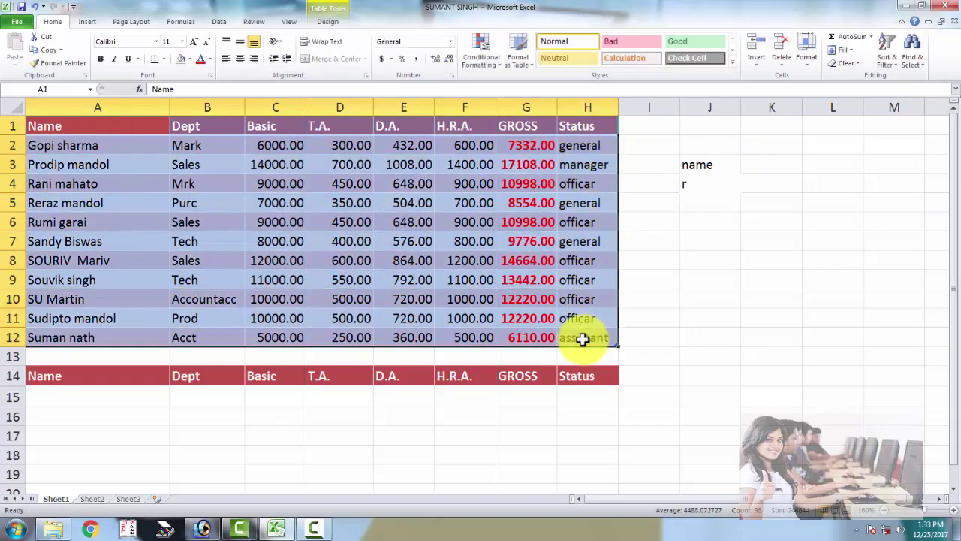
Advanced Filter with criteria $J$3:$J$4, copying the three r-named employees to $A$14:$H$14.
{"action": "left_click", "coordinate": [218, 21]}
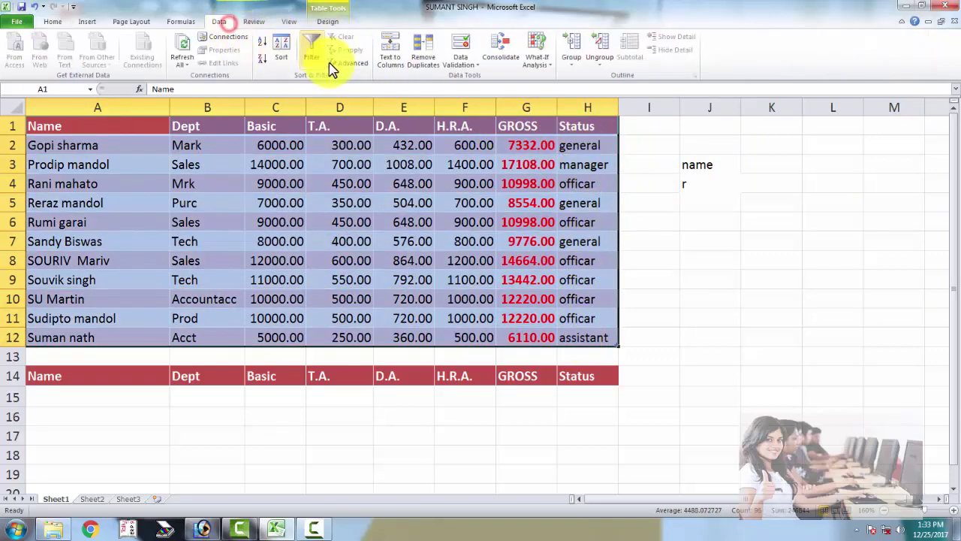
{"action": "left_click", "coordinate": [342, 65]}
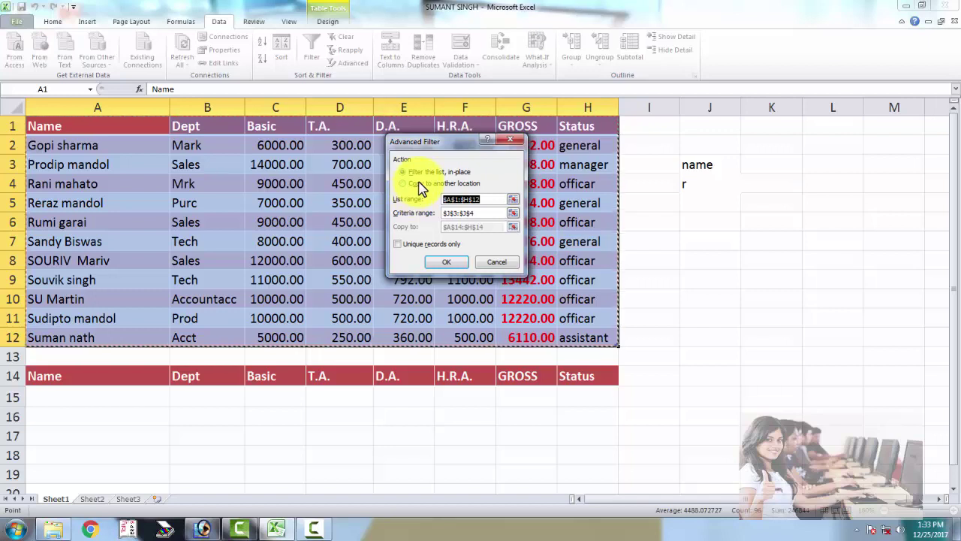
{"action": "left_click", "coordinate": [418, 184]}
{"action": "left_click", "coordinate": [484, 213]}
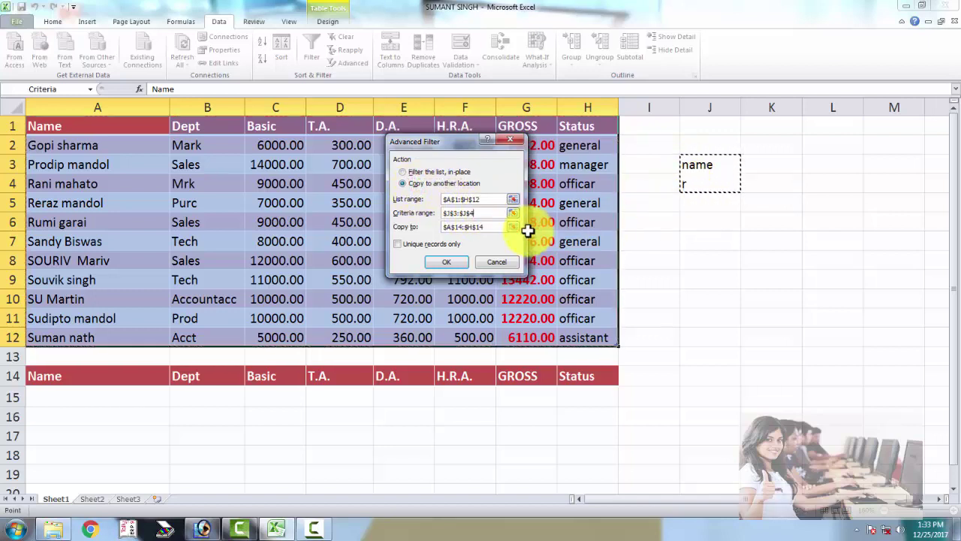
{"action": "left_click", "coordinate": [496, 227]}
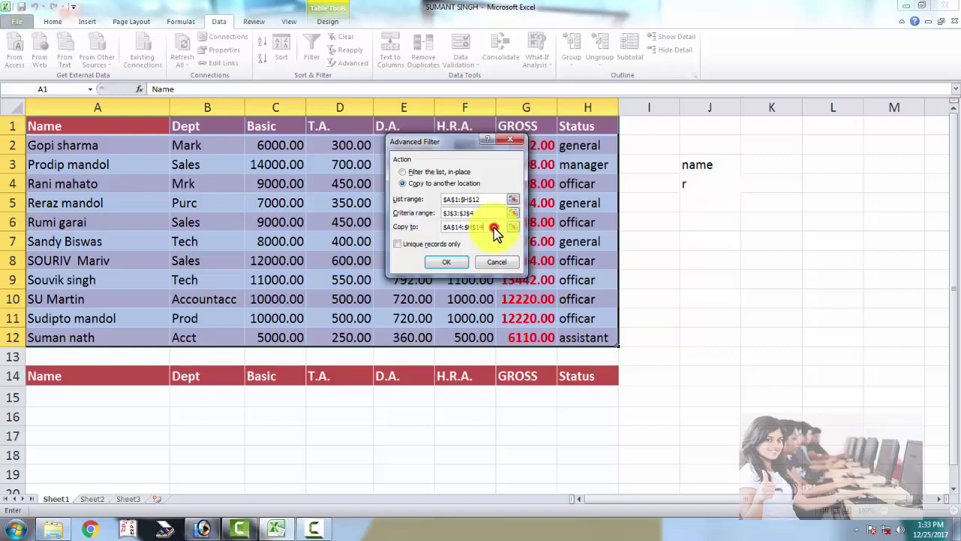
{"action": "left_click", "coordinate": [443, 267]}
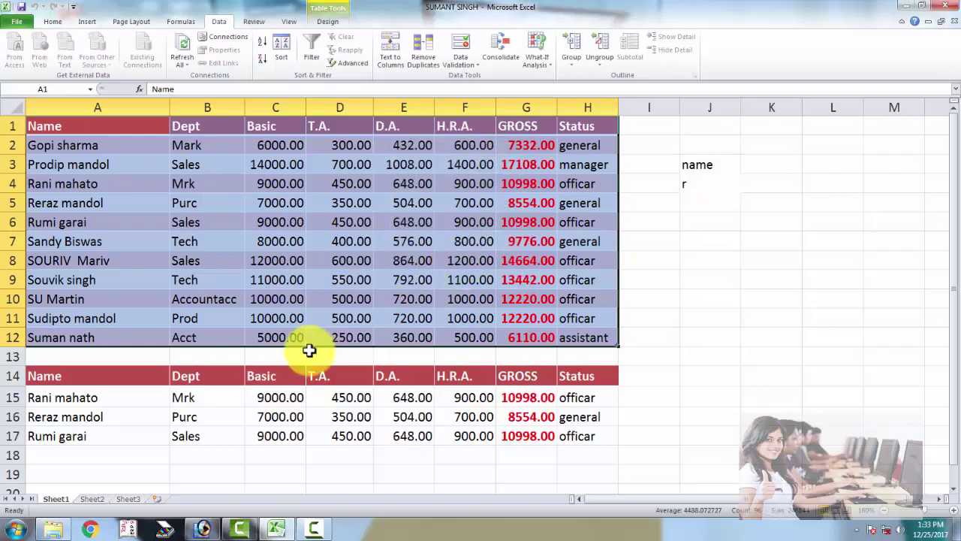
{"action": "scroll", "coordinate": [309, 350], "scroll_direction": "down", "scroll_amount": 2}
Check the three copied records in rows 15–17, then minimise Excel to the desktop.
{"action": "scroll", "coordinate": [201, 350], "scroll_direction": "down", "scroll_amount": 1}
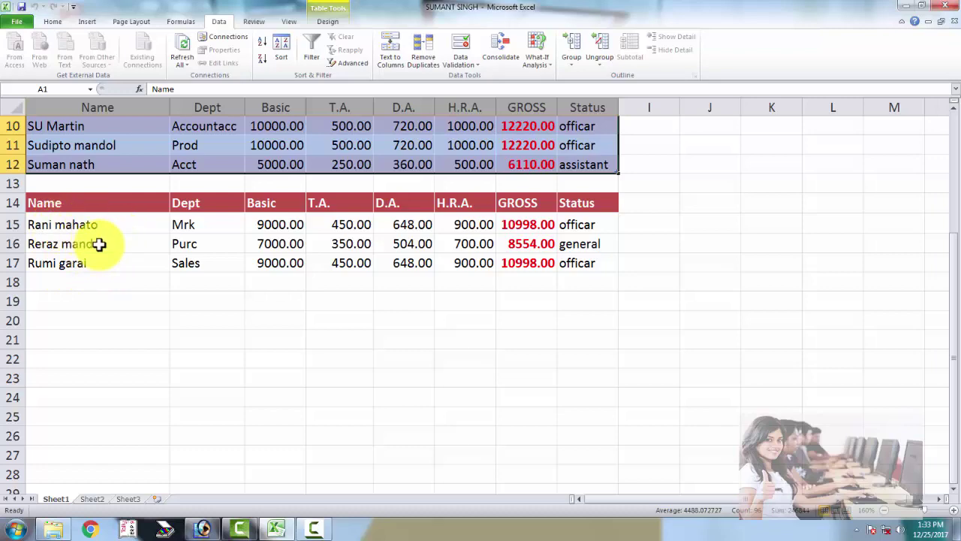
{"action": "scroll", "coordinate": [193, 278], "scroll_direction": "up", "scroll_amount": 1}
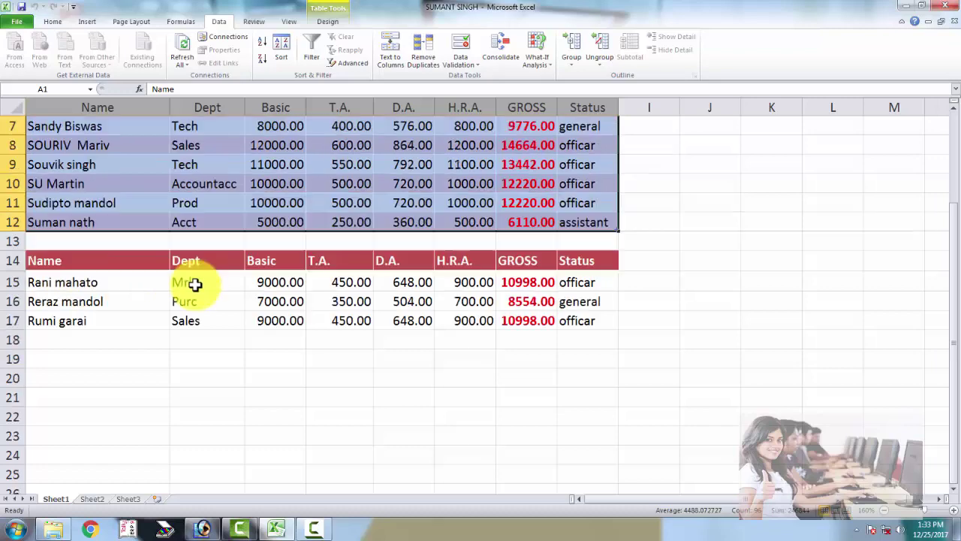
{"action": "scroll", "coordinate": [194, 283], "scroll_direction": "up", "scroll_amount": 1}
{"action": "scroll", "coordinate": [195, 284], "scroll_direction": "up", "scroll_amount": 1}
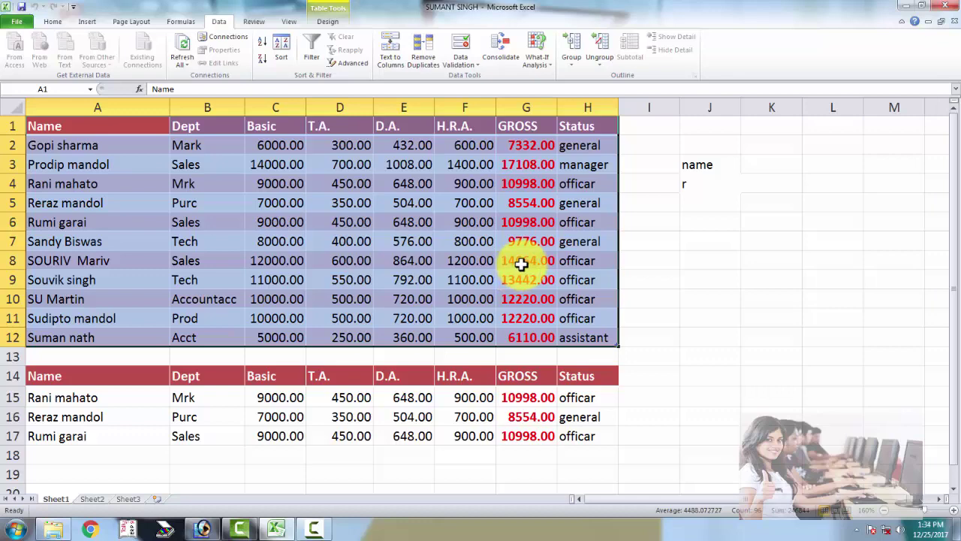
{"action": "left_click", "coordinate": [906, 9]}
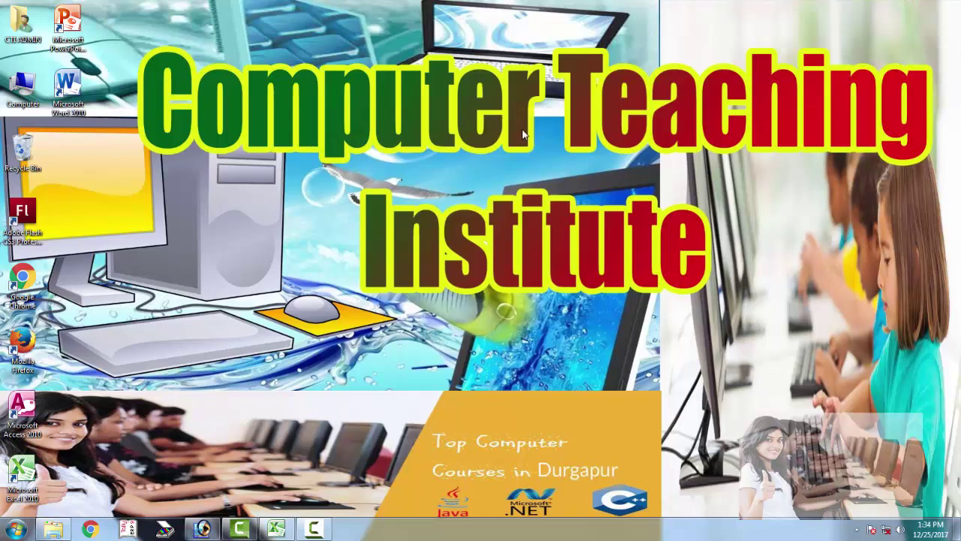
{"action": "right_click", "coordinate": [451, 151]}
{"action": "left_click", "coordinate": [505, 187]}
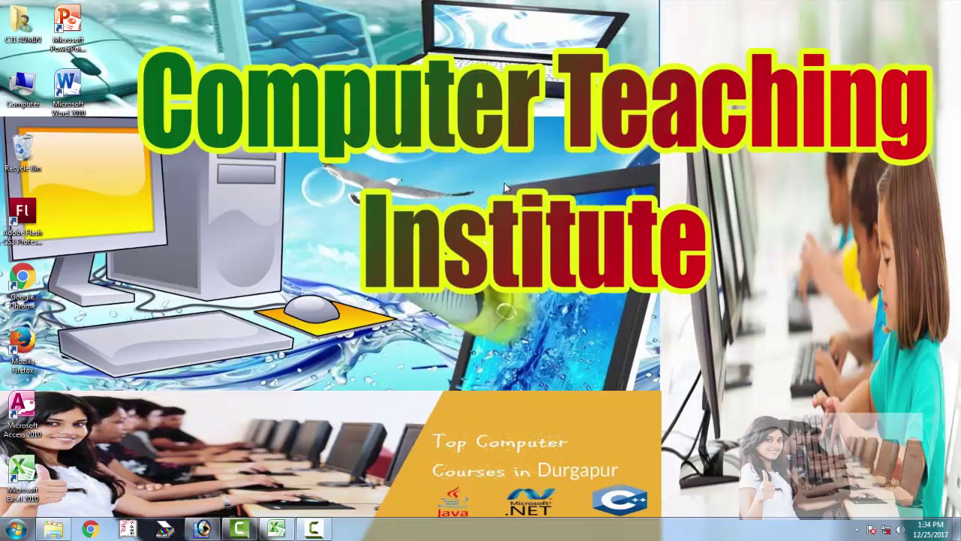